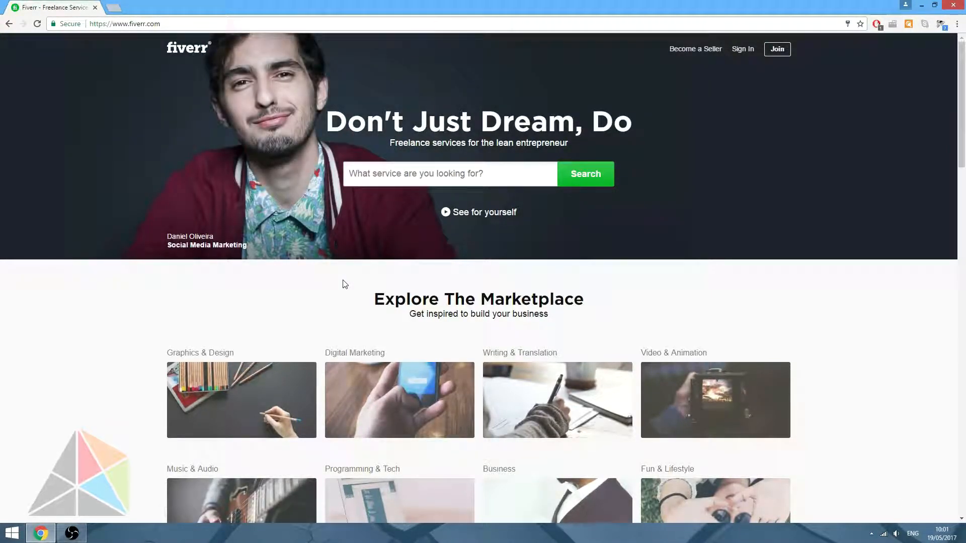
# - Sign in to the Fiverr account by entering the account username and password
pyautogui.click(741, 50)
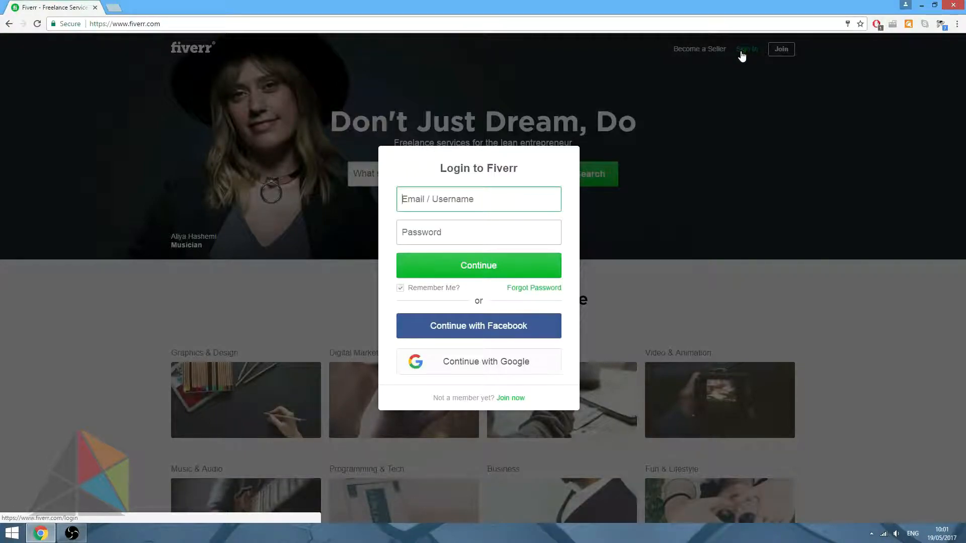
pyautogui.write('IGfreelance')
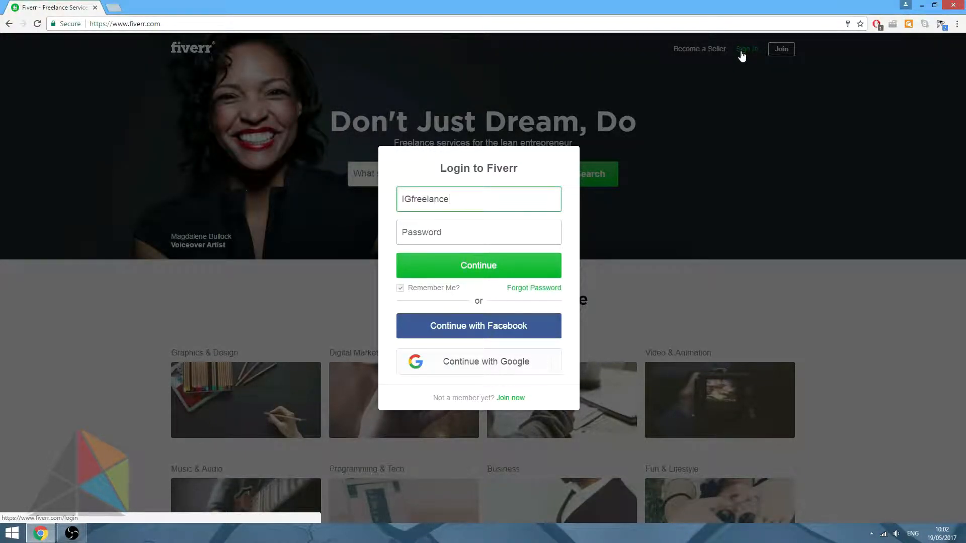
pyautogui.press('Tab')
pyautogui.write('********')
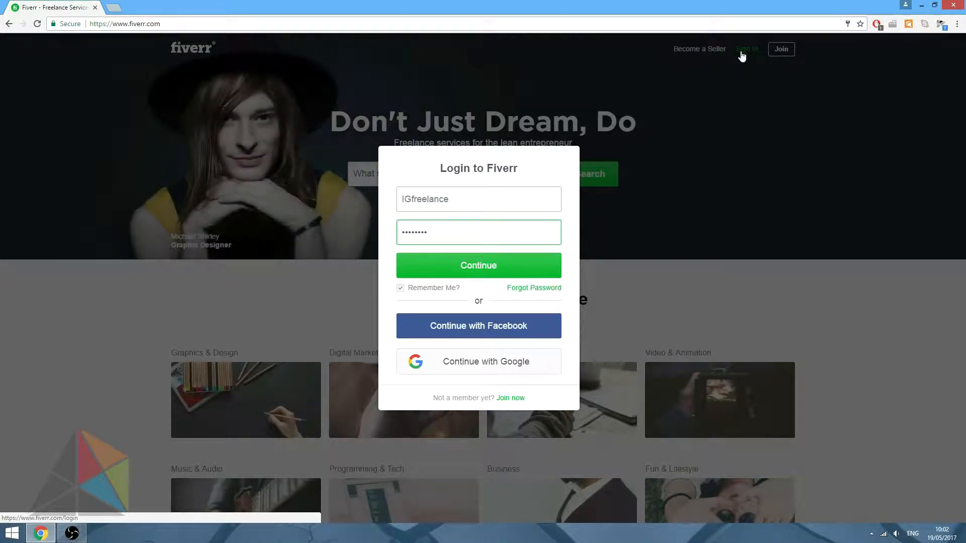
pyautogui.click(547, 271)
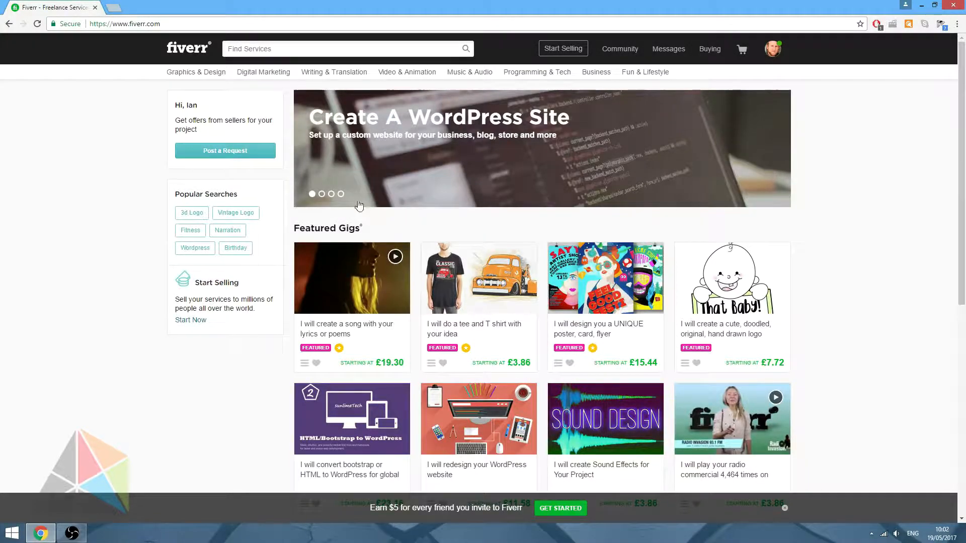
# - Start selling on the site and choose to become a seller, opening the seller profile form
pyautogui.click(190, 322)
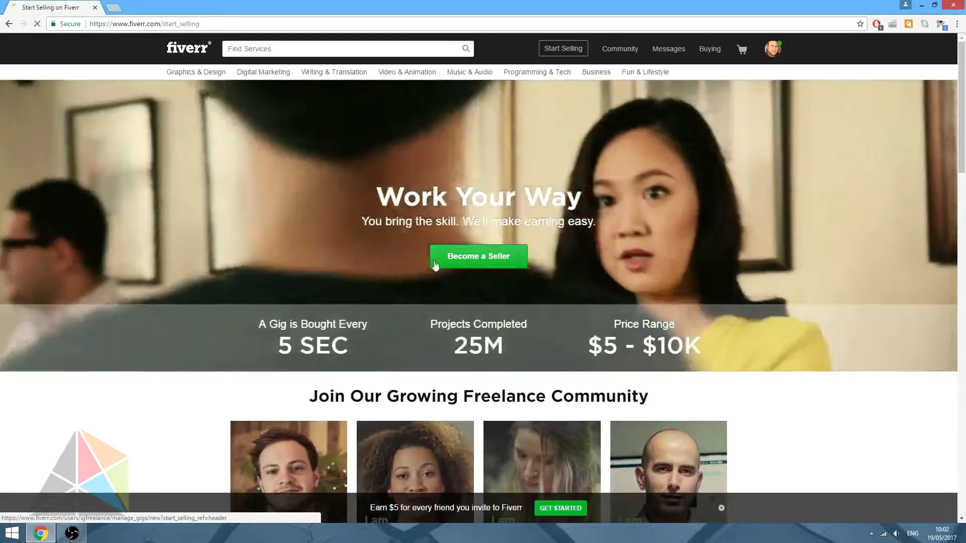
pyautogui.click(435, 265)
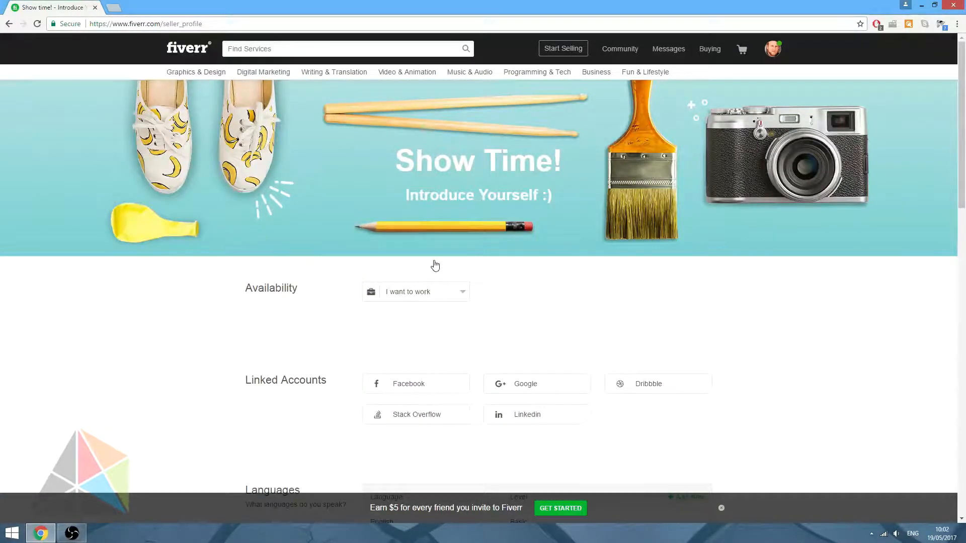
# - Set the seller availability to Part Time, As needed, and earnings of more than $1000 per month
pyautogui.scroll(-2, 500, 247)
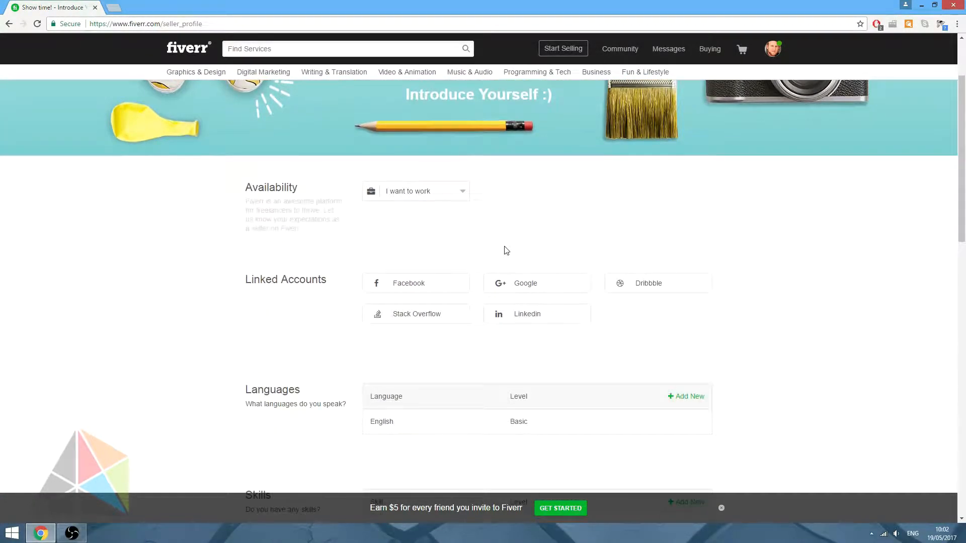
pyautogui.click(438, 195)
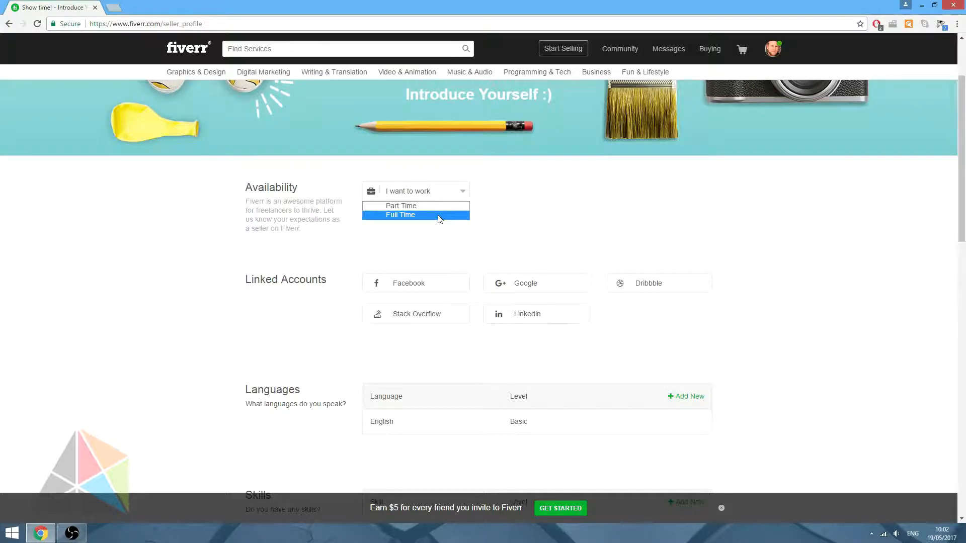
pyautogui.click(437, 208)
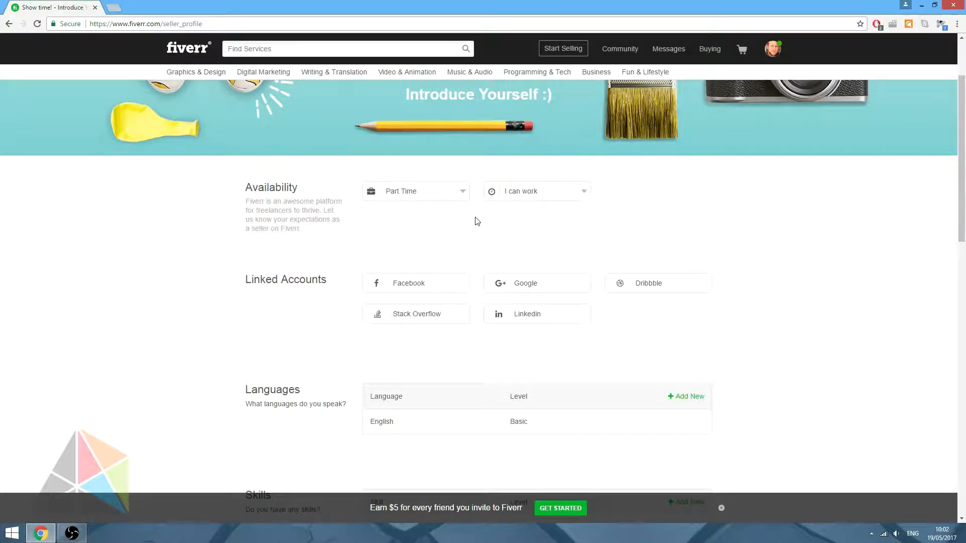
pyautogui.click(579, 195)
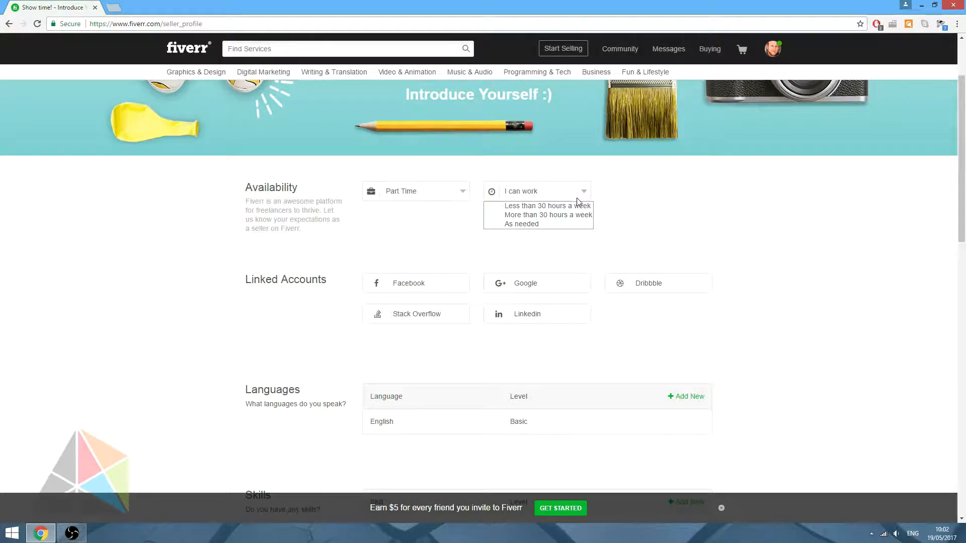
pyautogui.click(582, 227)
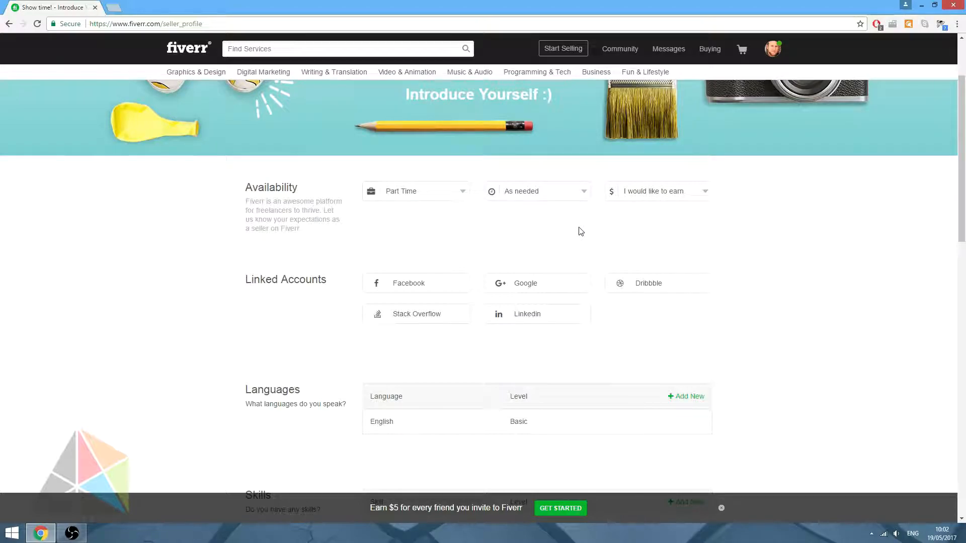
pyautogui.click(703, 199)
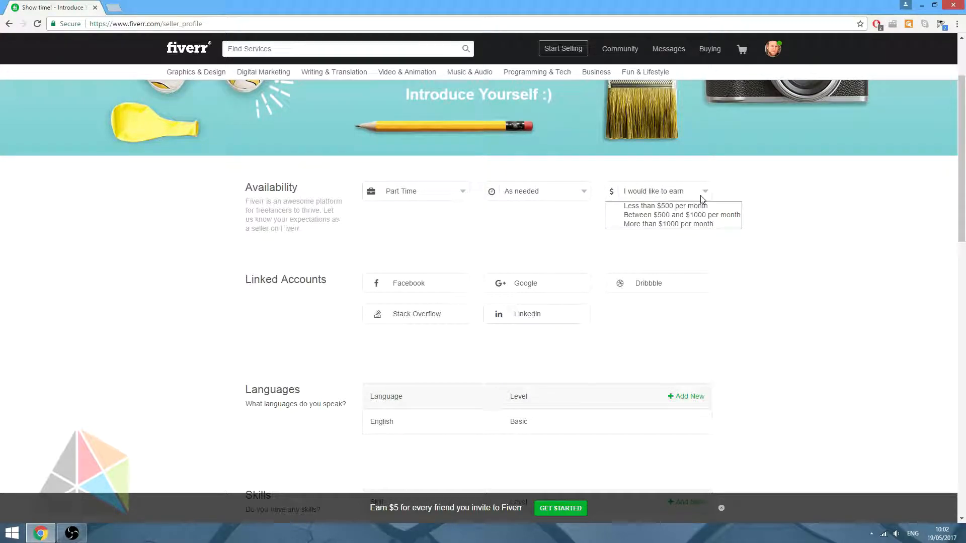
pyautogui.click(738, 224)
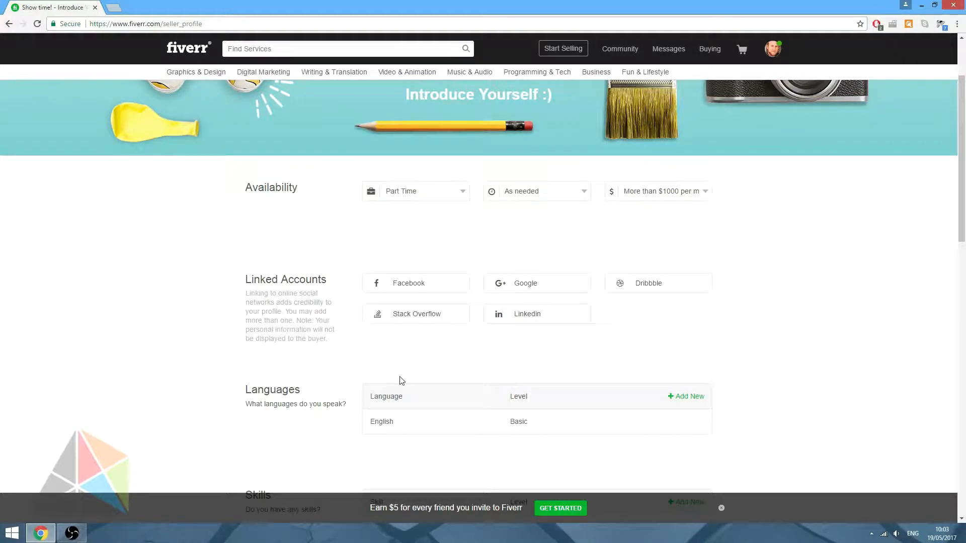
pyautogui.scroll(-6, 336, 377)
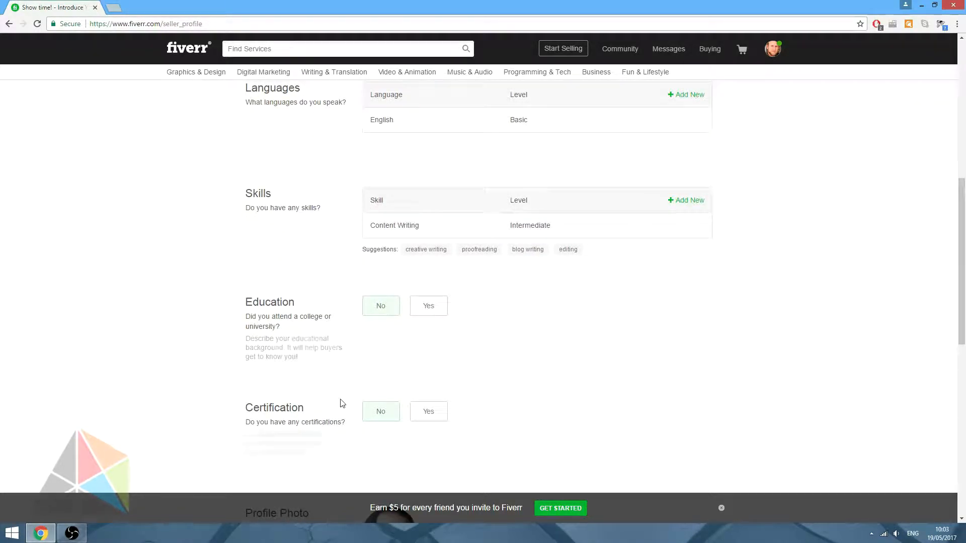
pyautogui.click(421, 313)
pyautogui.click(421, 311)
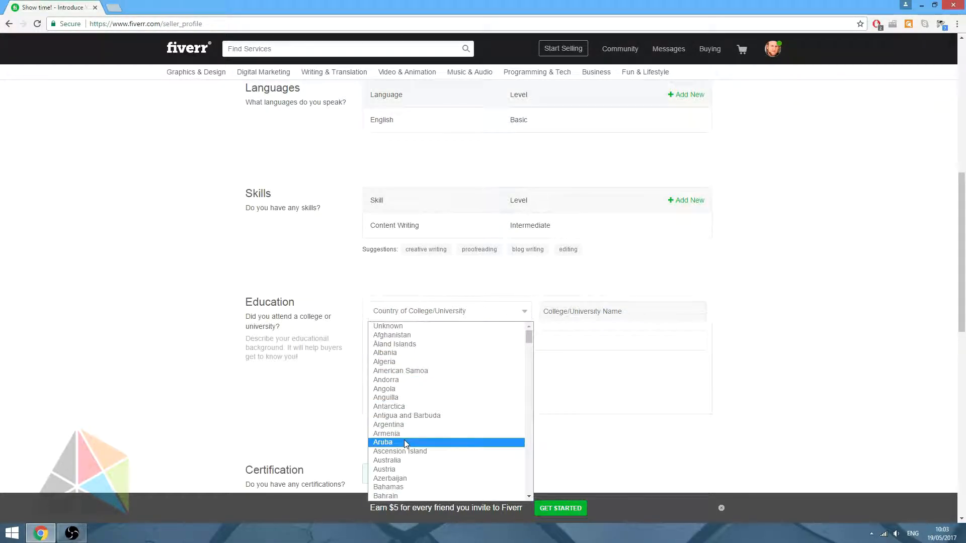
pyautogui.click(426, 312)
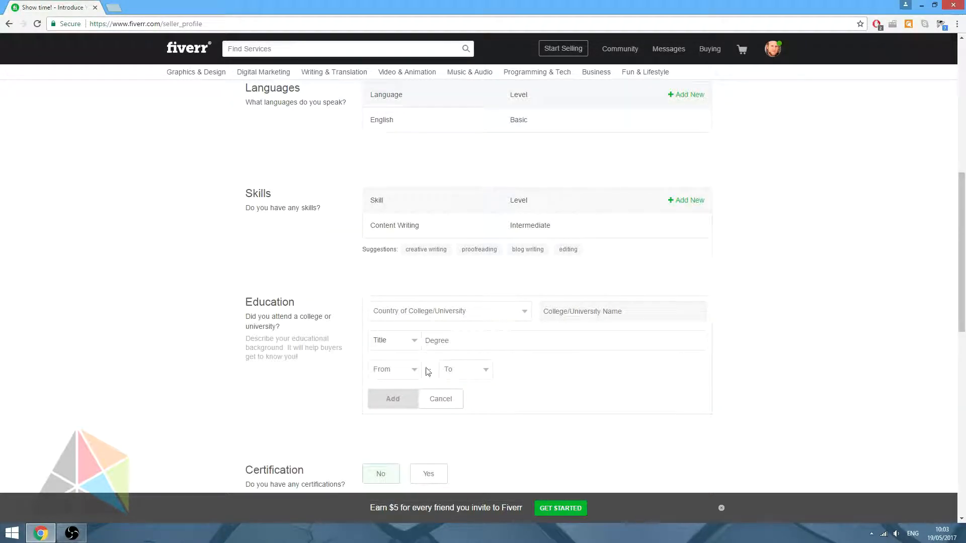
pyautogui.click(429, 400)
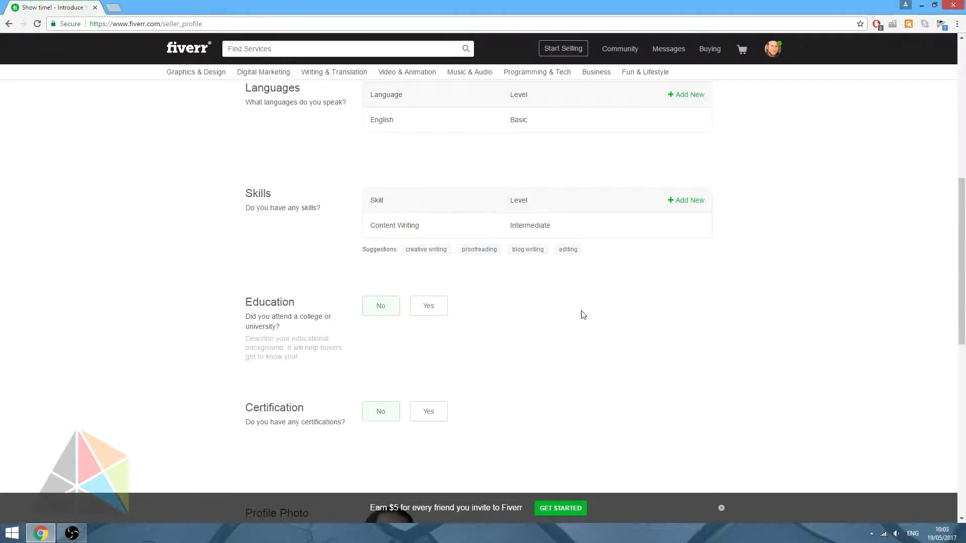
# - Add "This is just filler - try to come up with something eye catching." to the profile description and continue to creating the first gig
pyautogui.scroll(-6, 587, 312)
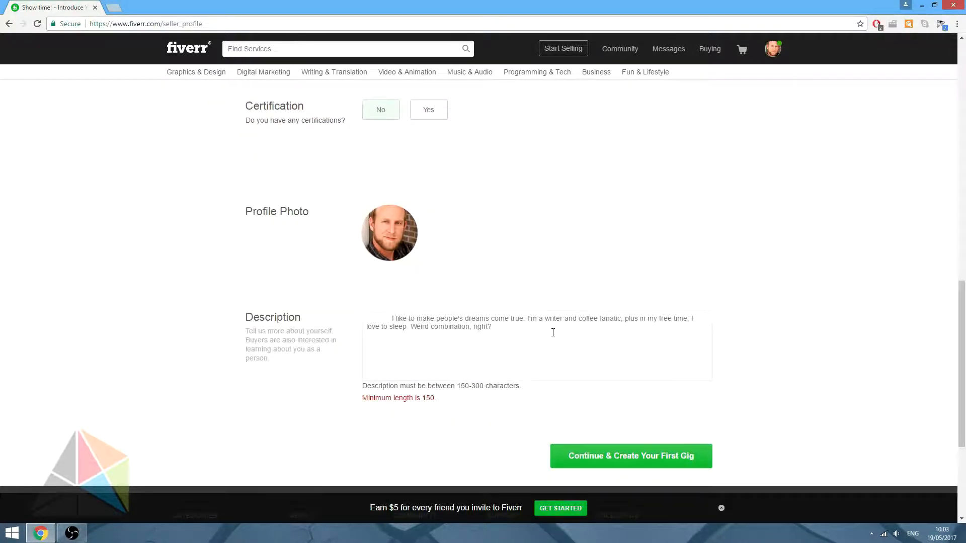
pyautogui.click(552, 332)
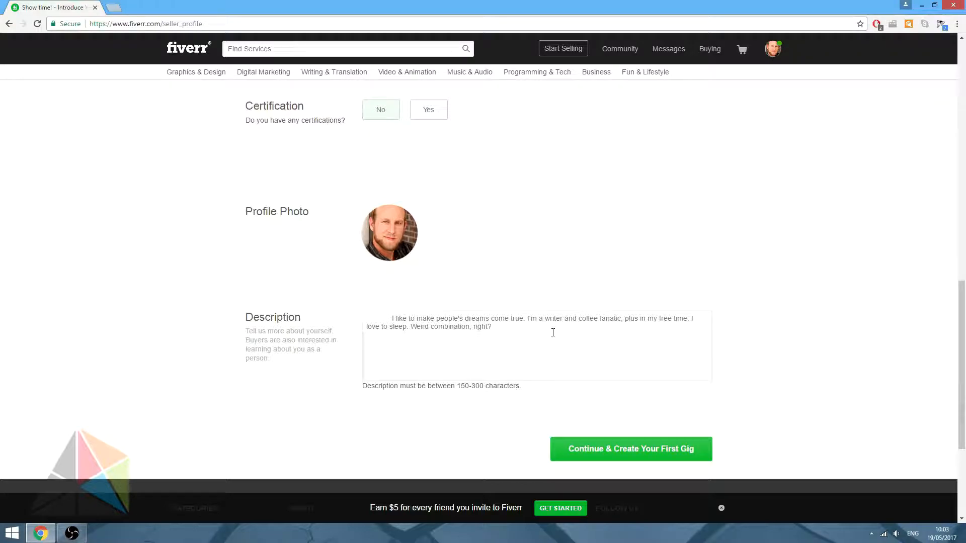
pyautogui.write('This is just filler - try to come up with something eye catching.')
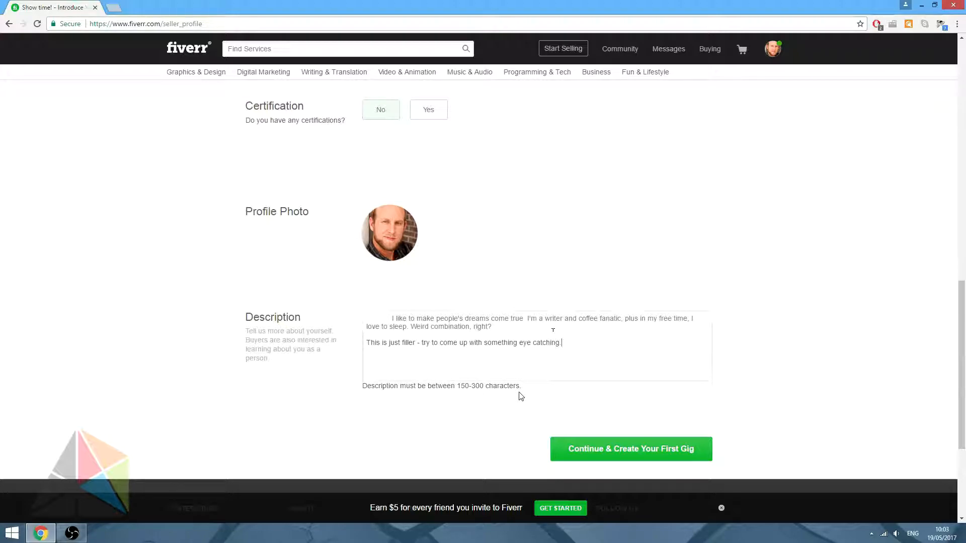
pyautogui.click(556, 451)
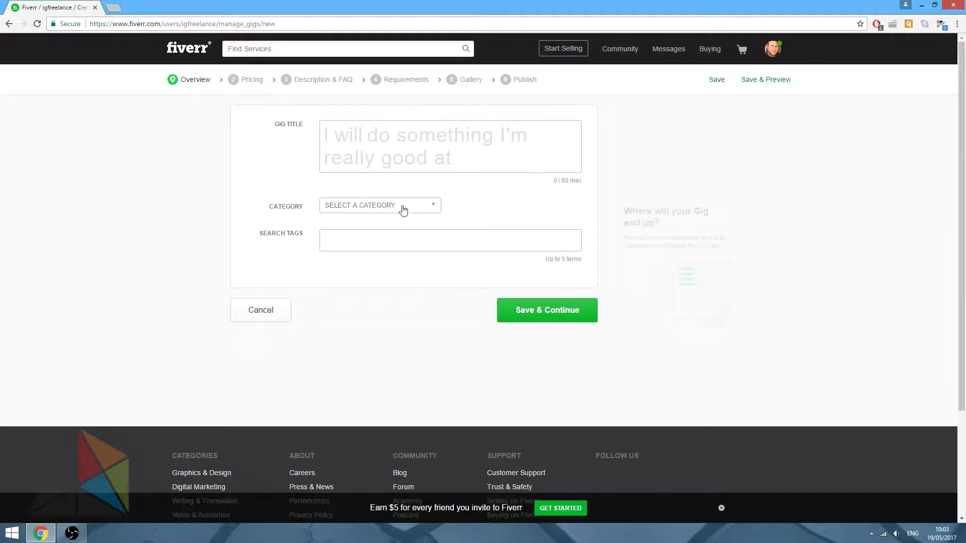
# - Enter "write content for your website" as the gig title after "I will"
pyautogui.click(373, 151)
pyautogui.click(376, 145)
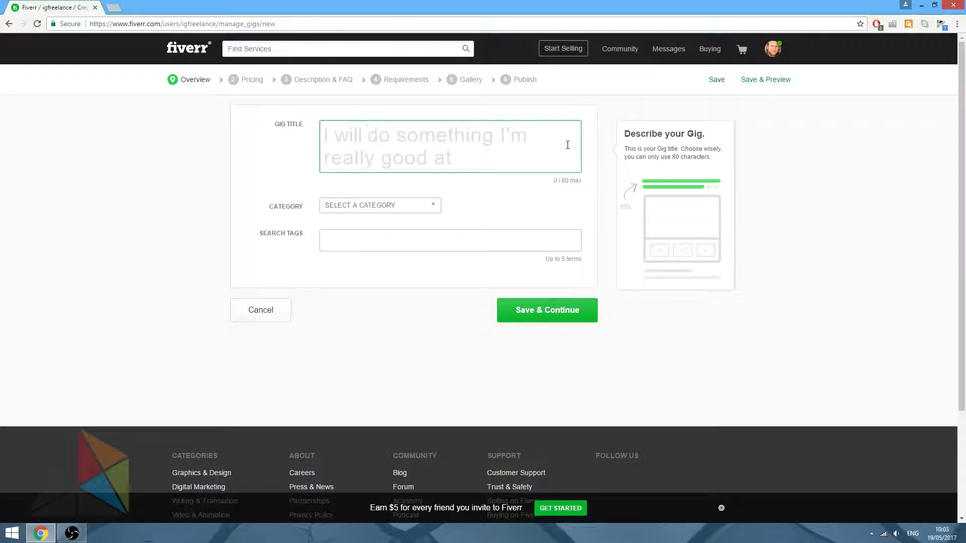
pyautogui.write('writ')
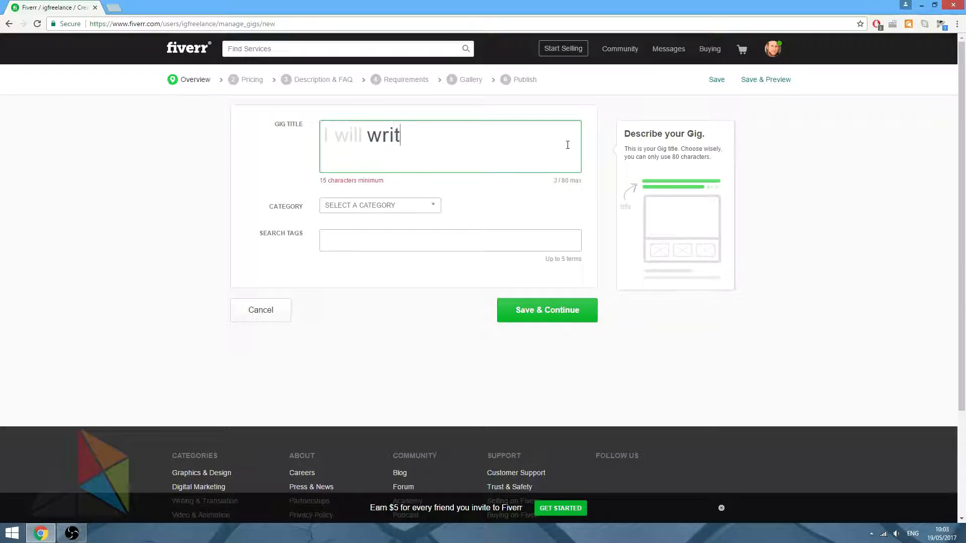
pyautogui.write('e content fo')
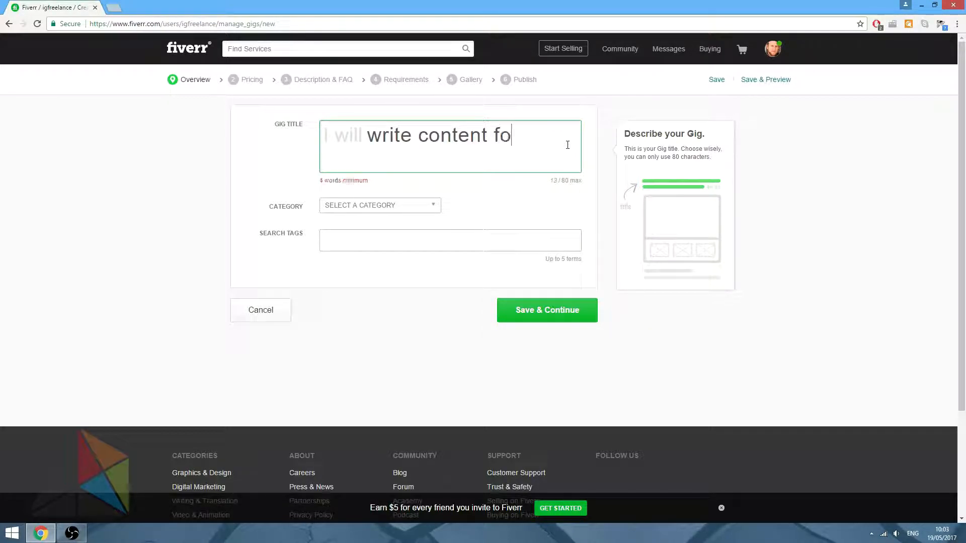
pyautogui.write('r your ewr')
pyautogui.press('BackSpace')
pyautogui.press('BackSpace')
pyautogui.press('BackSpace')
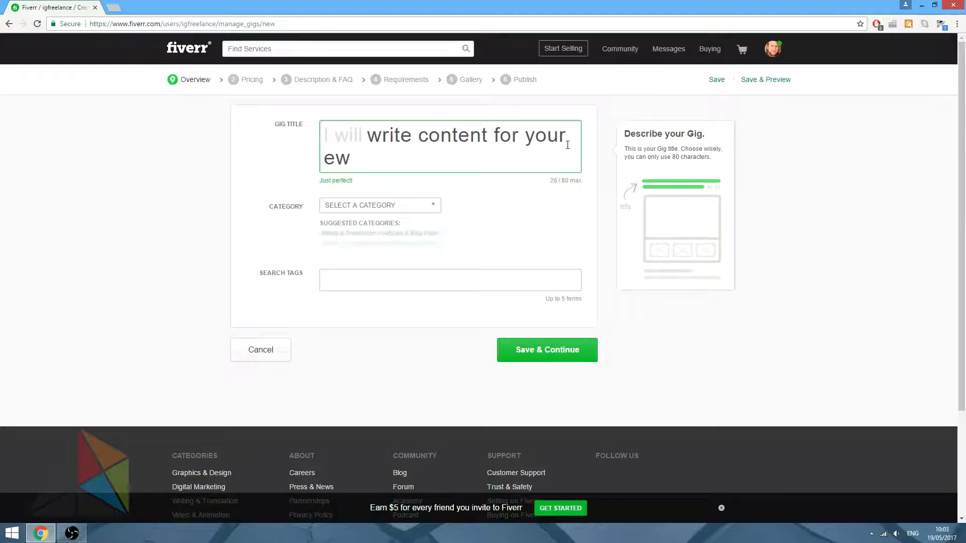
pyautogui.write('website')
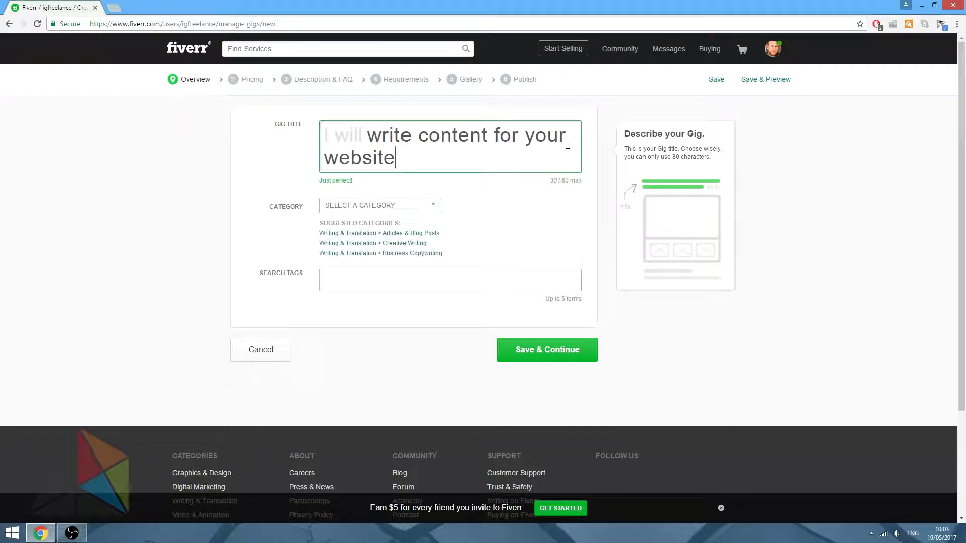
# - Set the gig's category to Writing & Translation with the subcategory Articles & Blog Posts
pyautogui.click(432, 208)
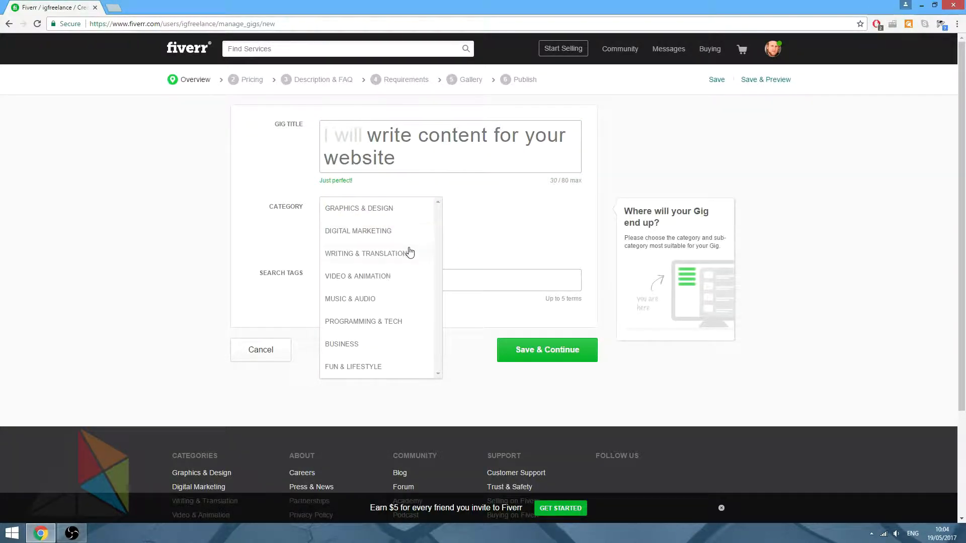
pyautogui.click(411, 256)
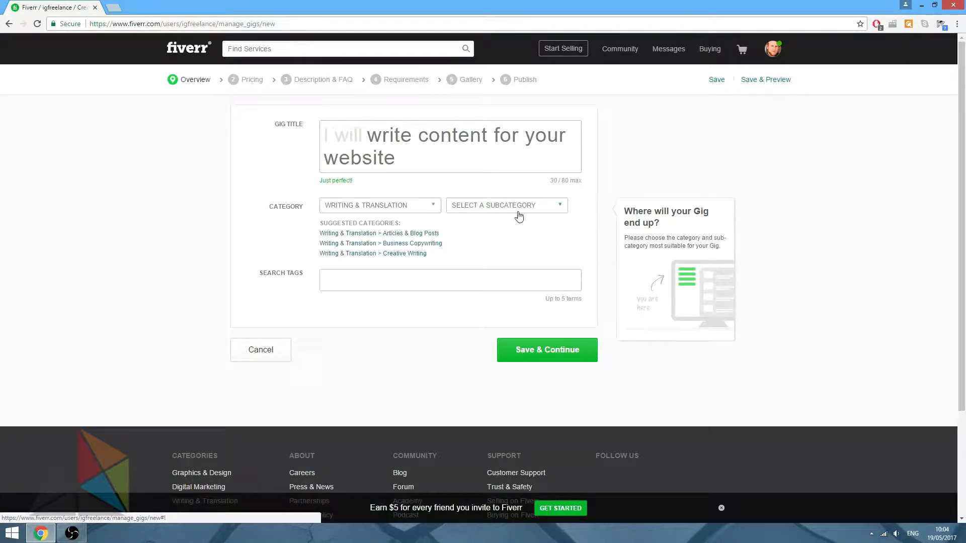
pyautogui.click(552, 209)
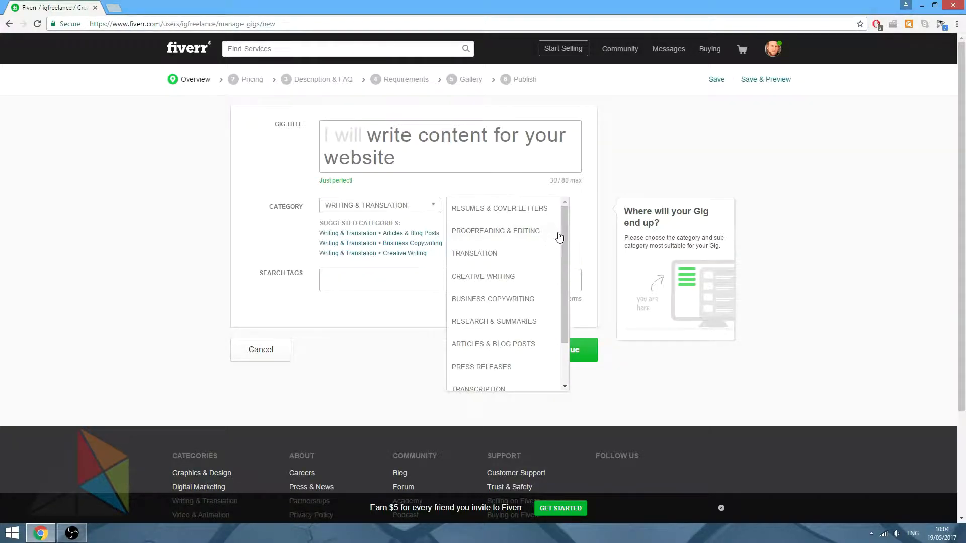
pyautogui.click(581, 230)
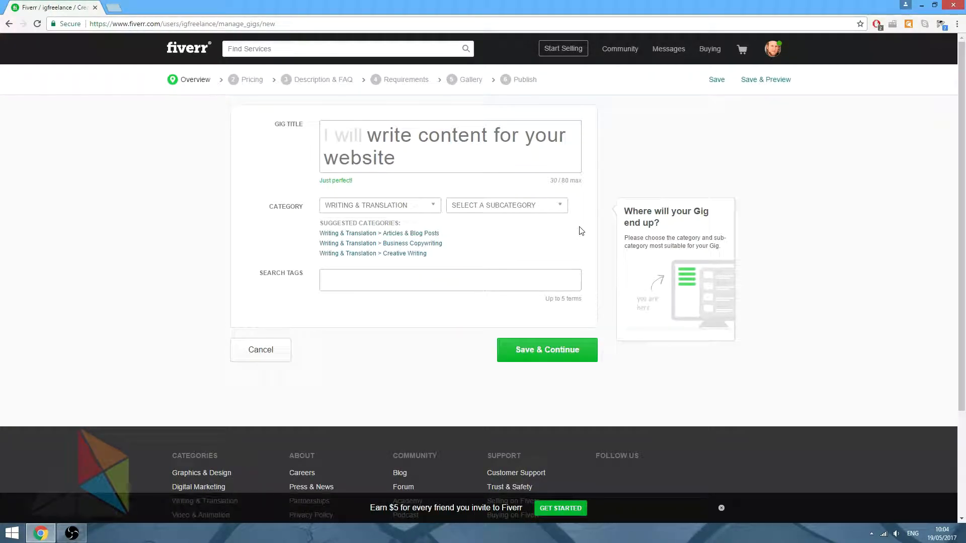
pyautogui.click(435, 233)
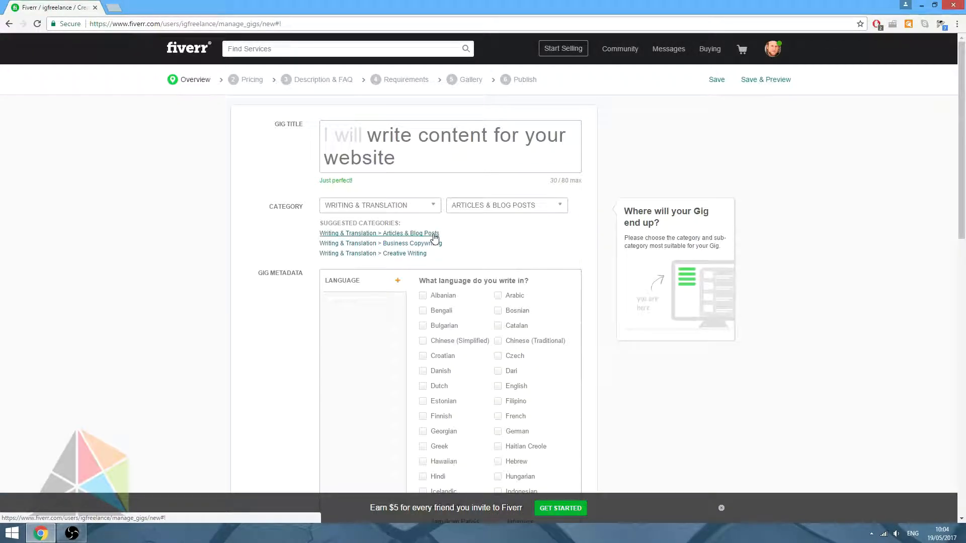
# - Select English as the writing language in the gig metadata
pyautogui.scroll(-3, 614, 245)
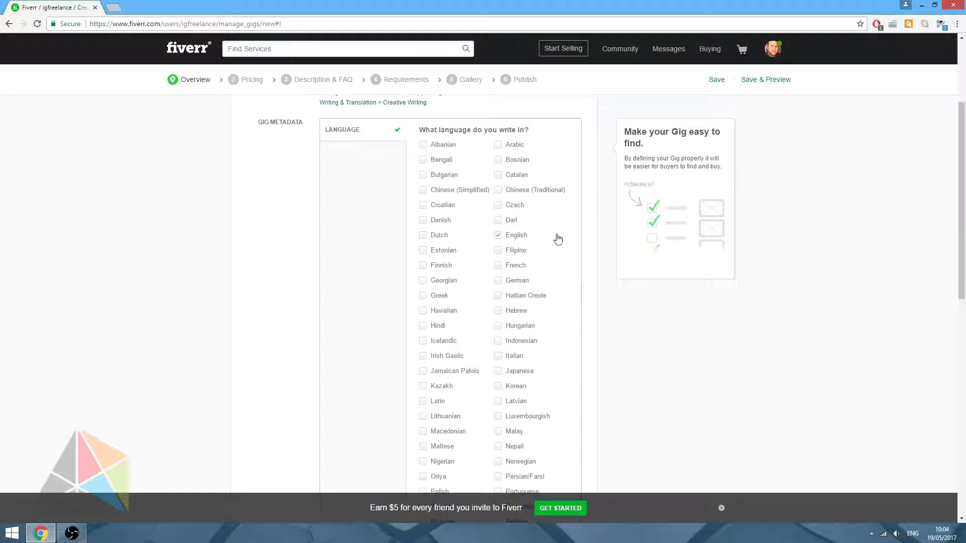
pyautogui.scroll(-5, 576, 234)
pyautogui.scroll(-2, 578, 237)
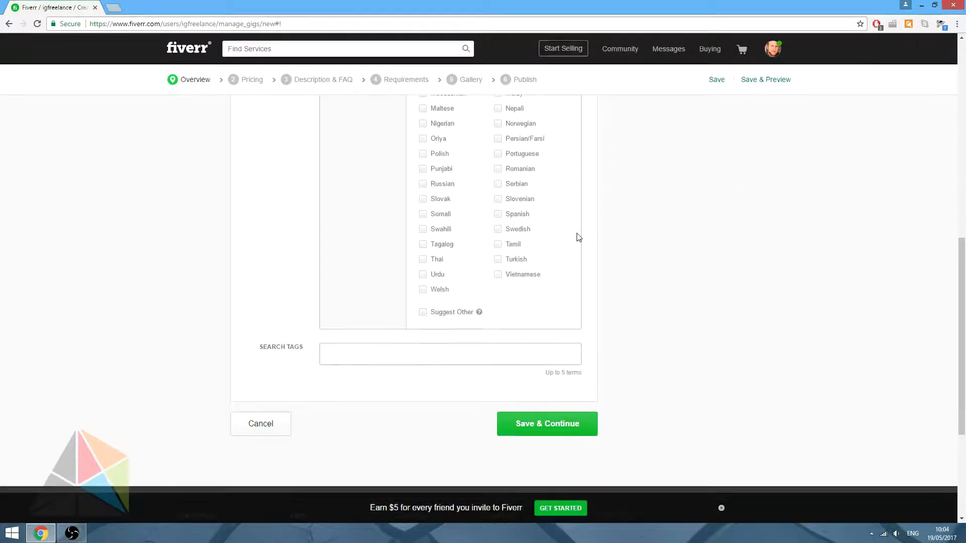
# - Add the search tags "writing" and "blog posts", then save the gig overview and continue to pricing
pyautogui.moveTo(272, 294)
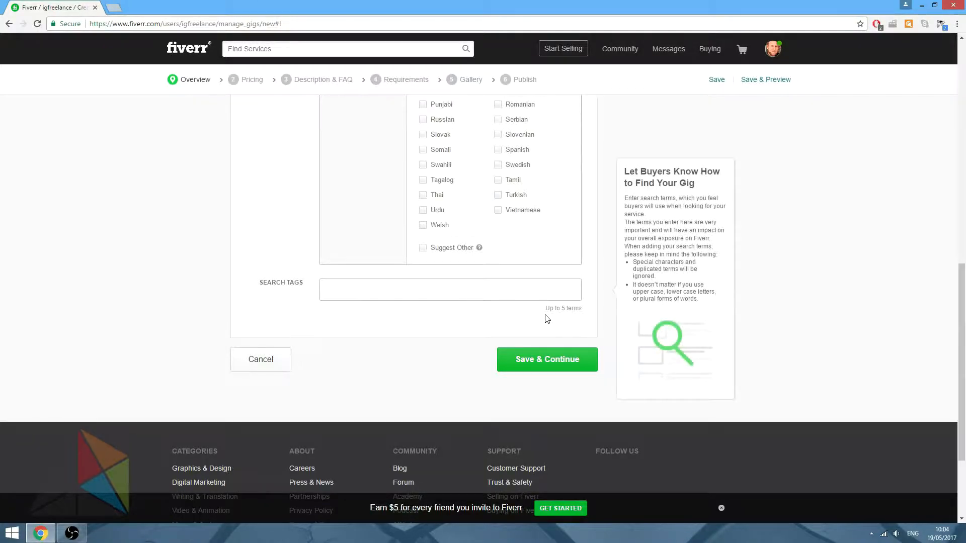
pyautogui.click(486, 293)
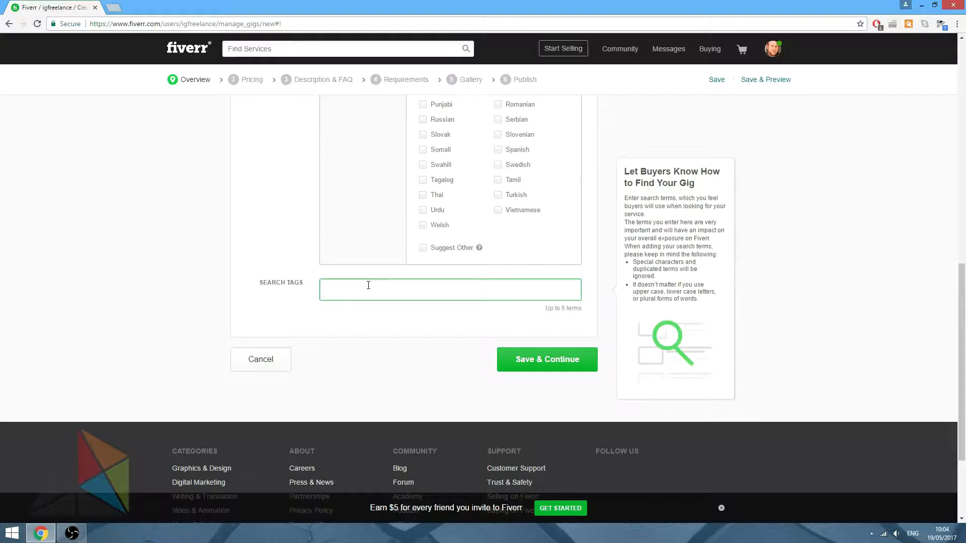
pyautogui.write('writing')
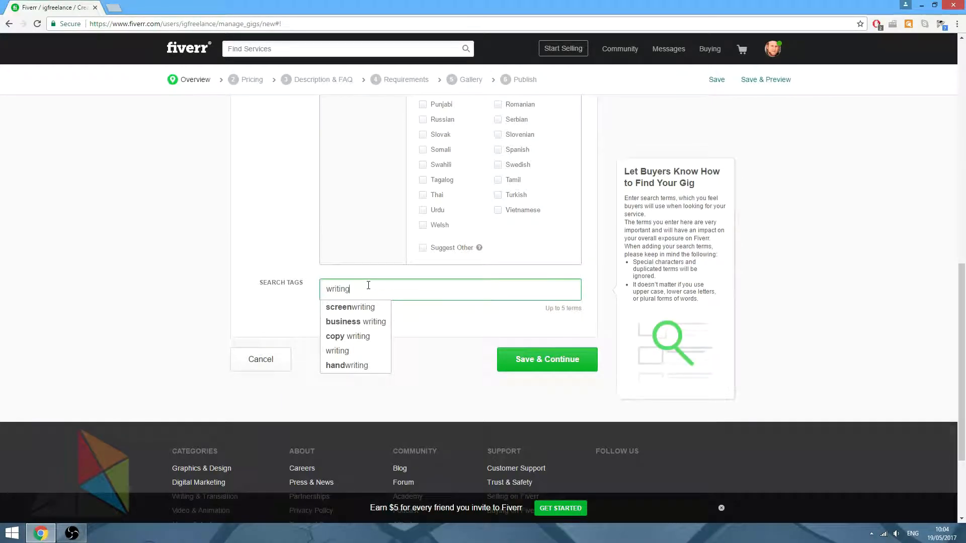
pyautogui.press('Return')
pyautogui.write('blog posts')
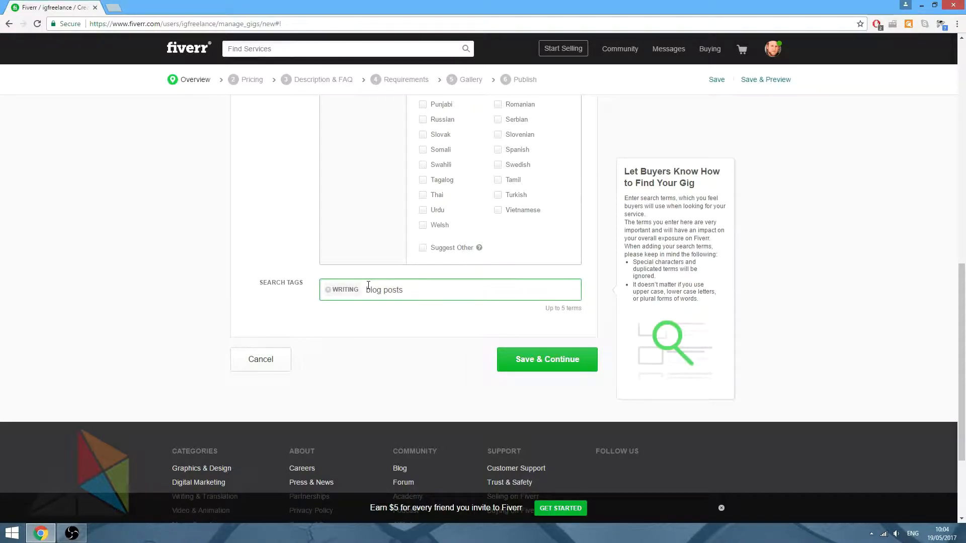
pyautogui.press('Return')
pyautogui.click(504, 366)
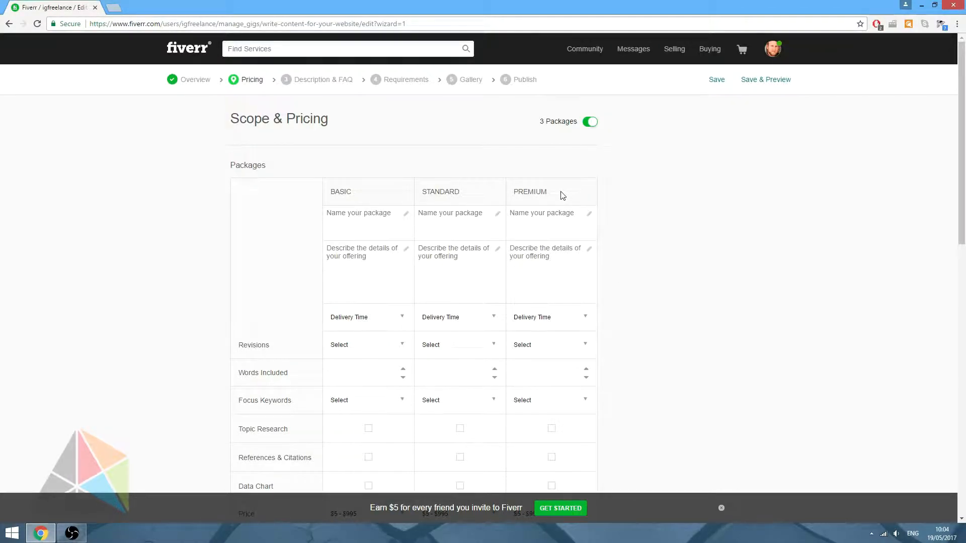
# - Turn off the 3 Packages option so that only the Basic package is offered
pyautogui.click(587, 126)
pyautogui.click(588, 126)
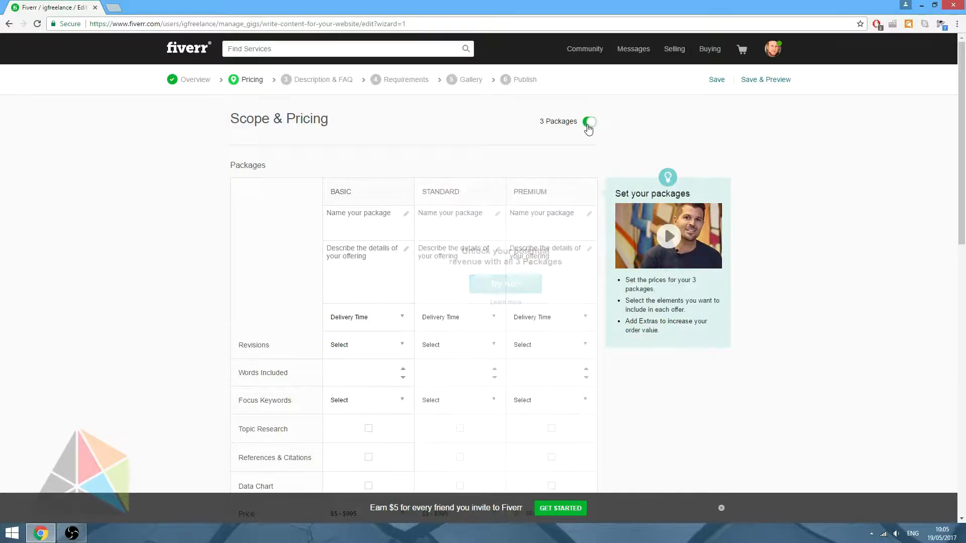
pyautogui.click(588, 126)
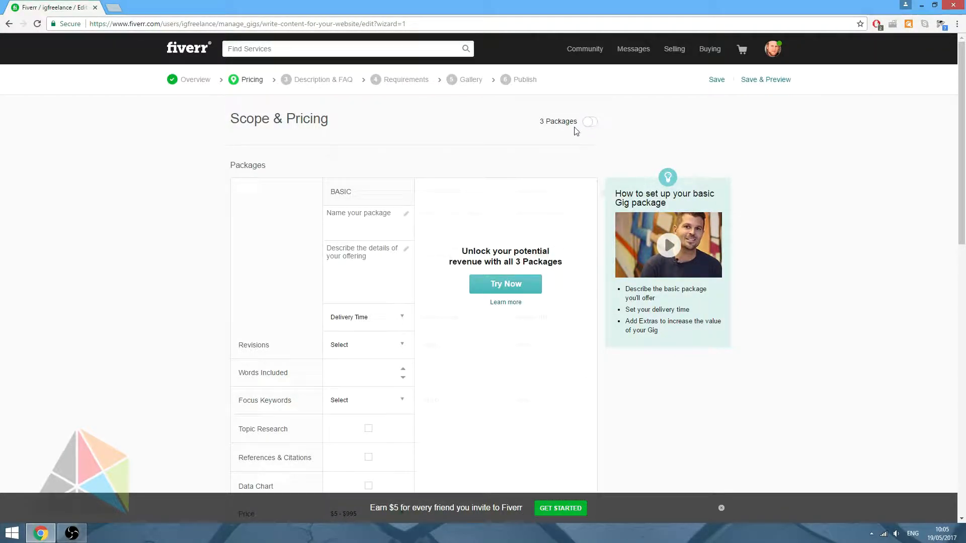
# - Name the Basic package "My basic package" and describe it as "I'll be writing content for you"
pyautogui.click(392, 217)
pyautogui.write('My')
pyautogui.write('bas')
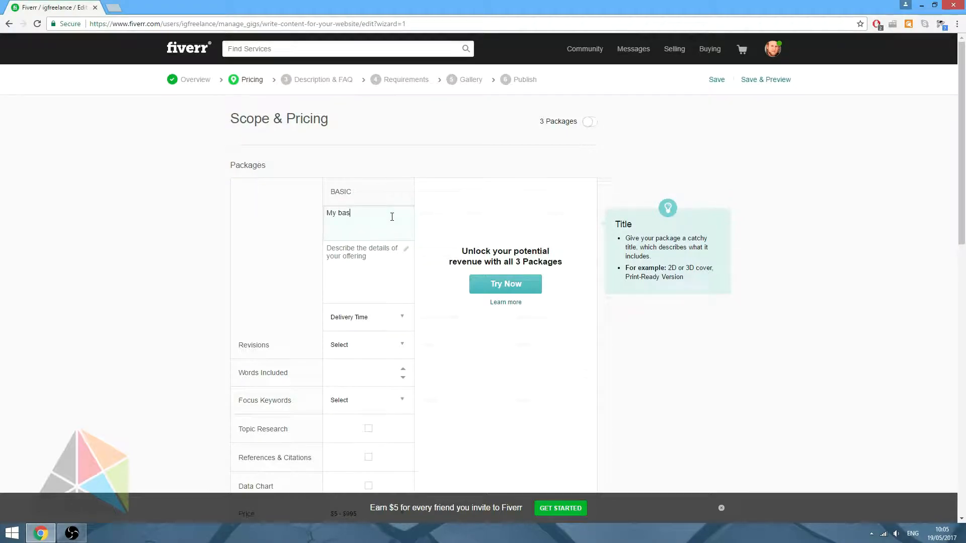
pyautogui.write('ic package')
pyautogui.click(385, 259)
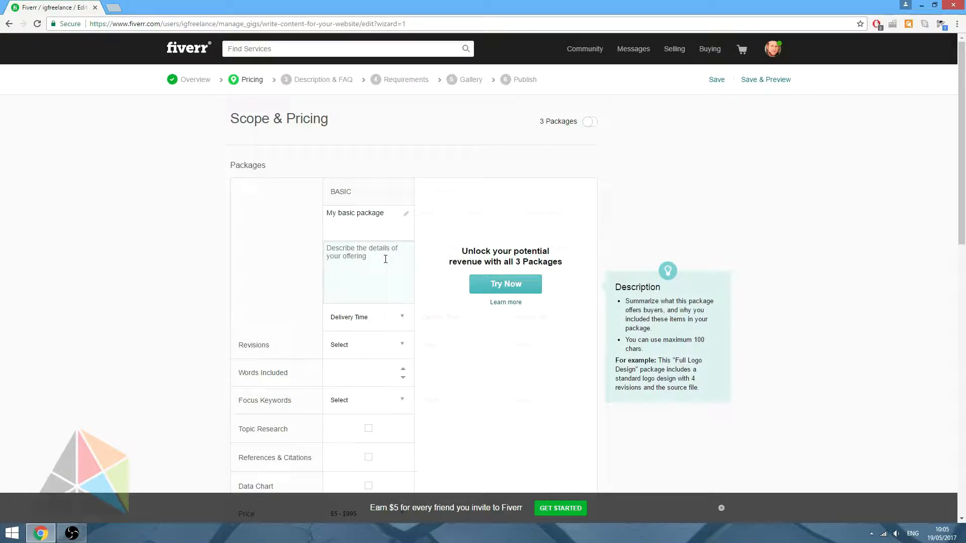
pyautogui.write("I'll be writing content for you")
# - Set the Basic package's delivery time to 3 days and look at the available revision options without choosing one
pyautogui.scroll(-1, 410, 280)
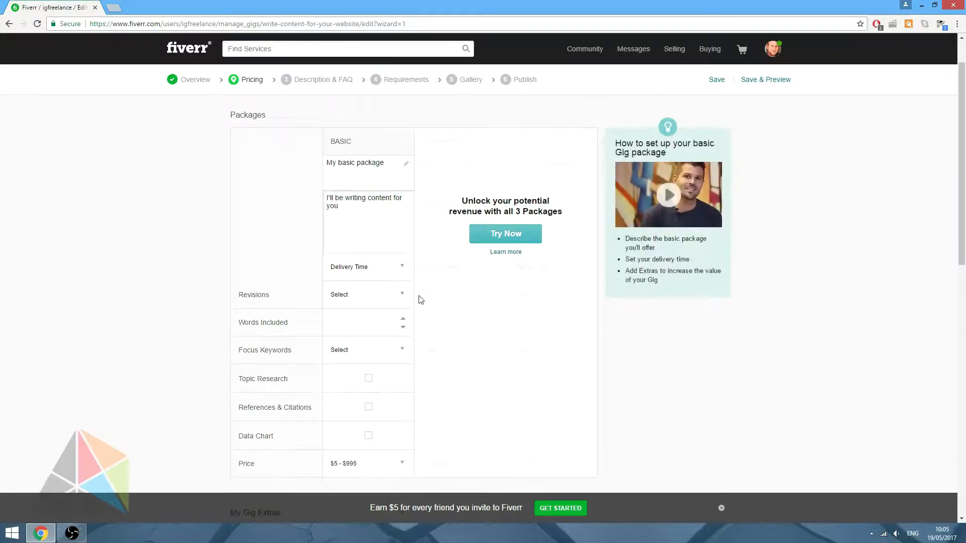
pyautogui.click(403, 272)
pyautogui.scroll(-12, 361, 295)
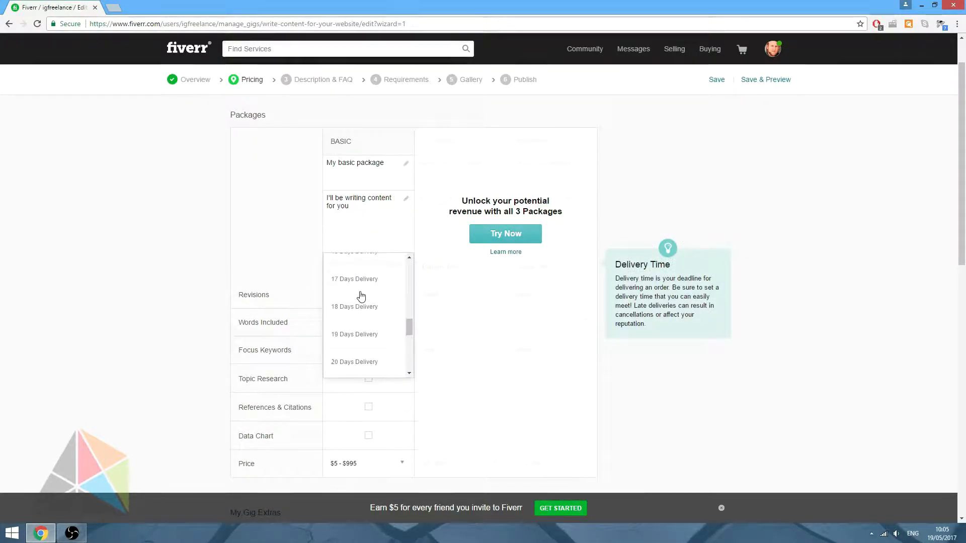
pyautogui.scroll(12, 361, 296)
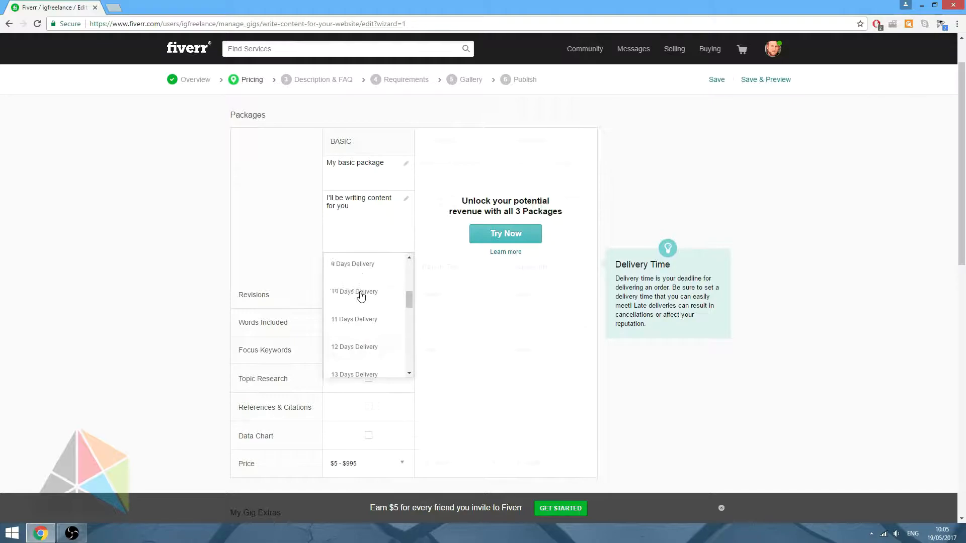
pyautogui.click(360, 322)
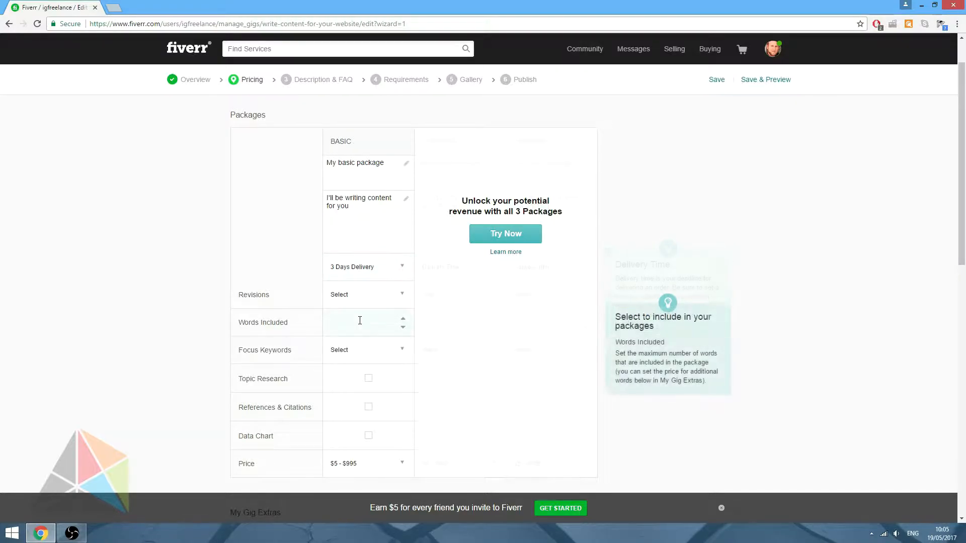
pyautogui.click(397, 296)
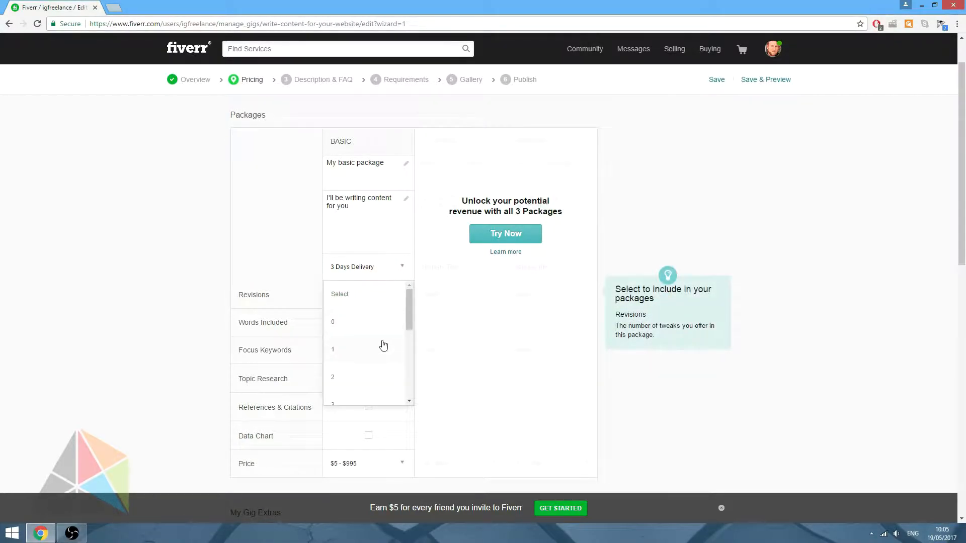
pyautogui.click(424, 283)
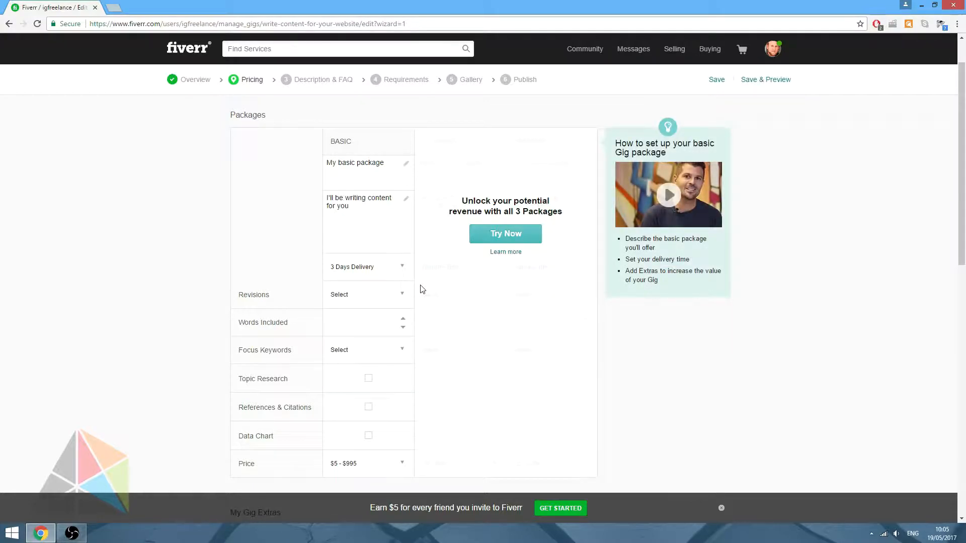
# - Set the Basic package's price to $15
pyautogui.scroll(-2, 418, 289)
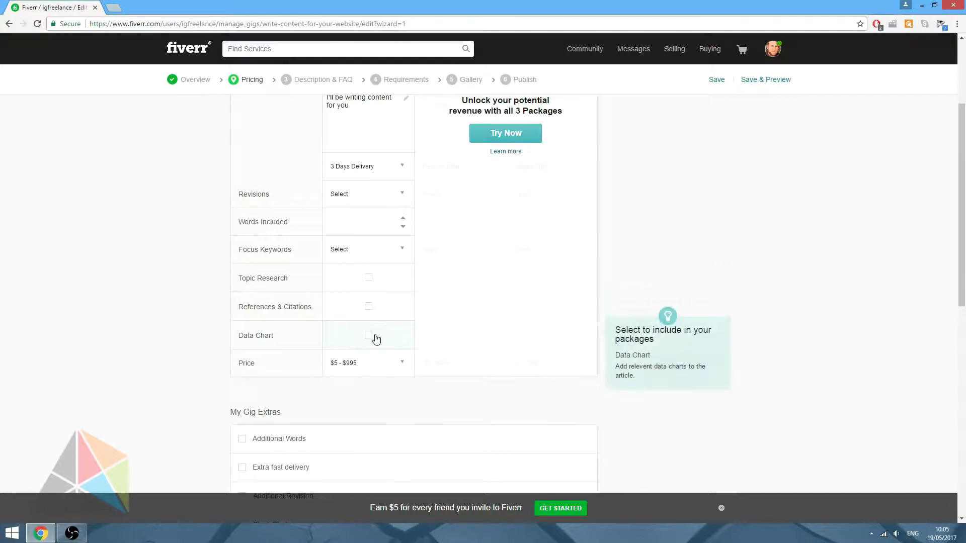
pyautogui.scroll(-2, 376, 338)
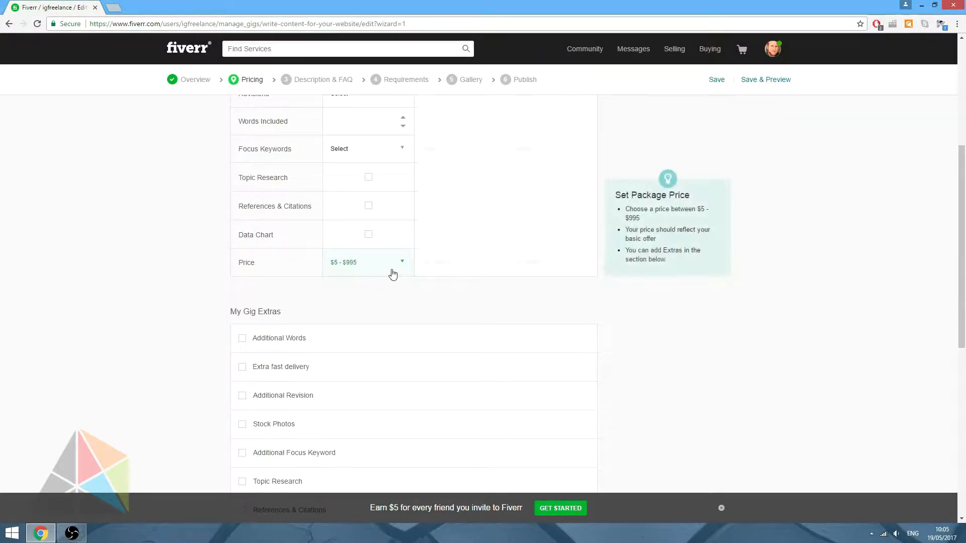
pyautogui.click(393, 273)
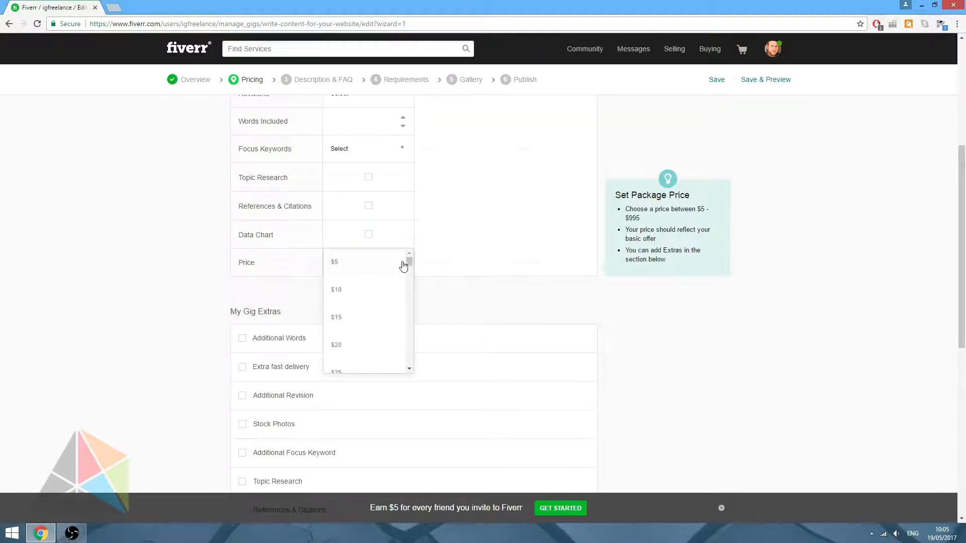
pyautogui.moveTo(409, 264)
pyautogui.mouseDown()
pyautogui.moveTo(405, 362)
pyautogui.moveTo(408, 257)
pyautogui.mouseUp()
pyautogui.click(386, 323)
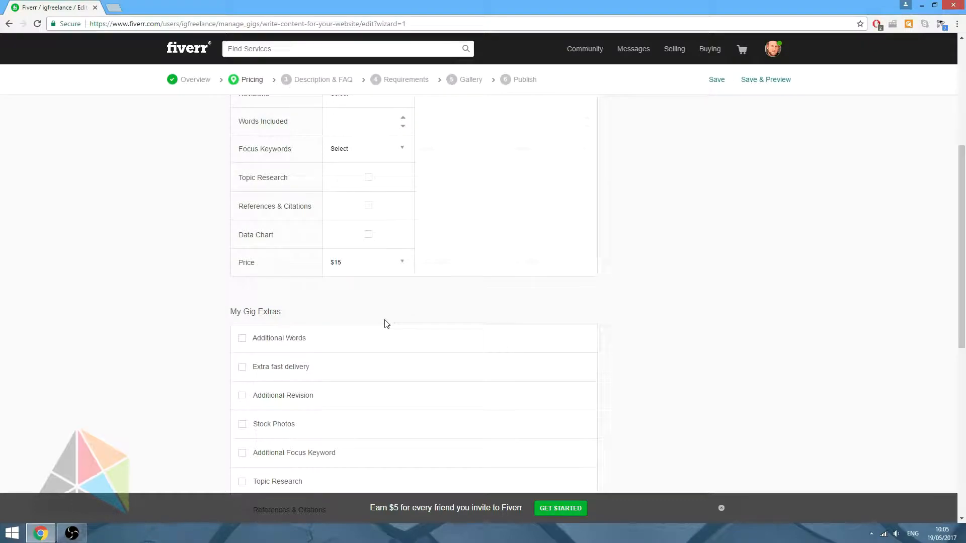
# - Enable the Extra fast delivery gig extra with delivery in 1 day for an extra $15
pyautogui.scroll(-3, 214, 281)
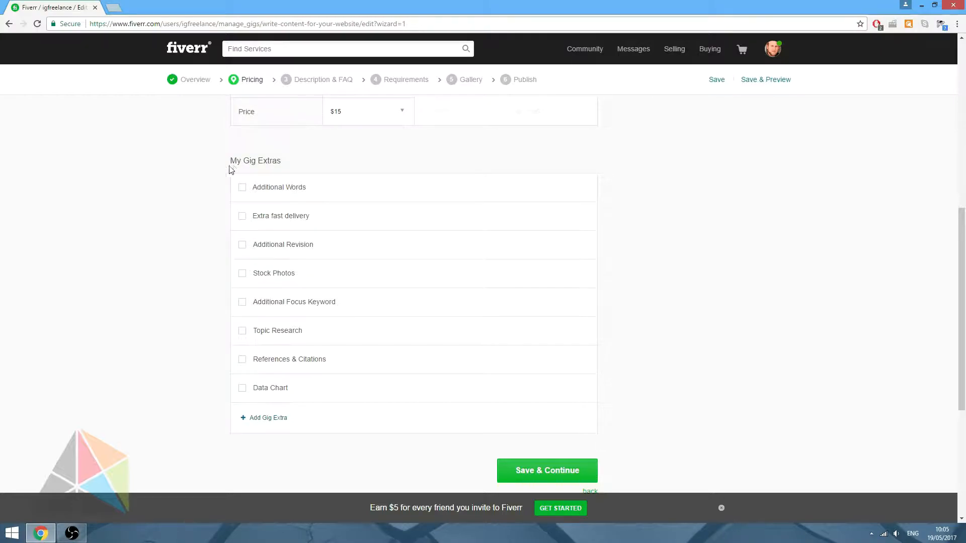
pyautogui.click(242, 216)
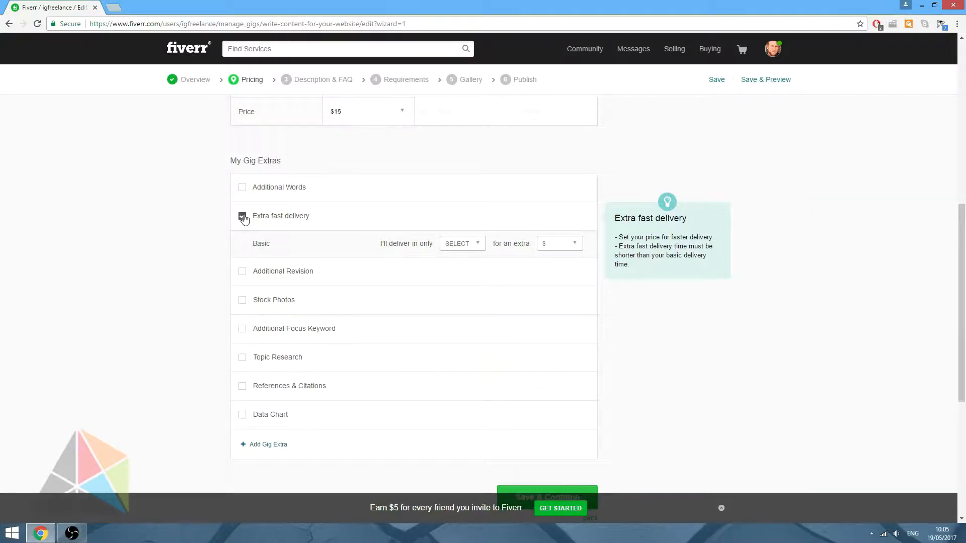
pyautogui.click(453, 250)
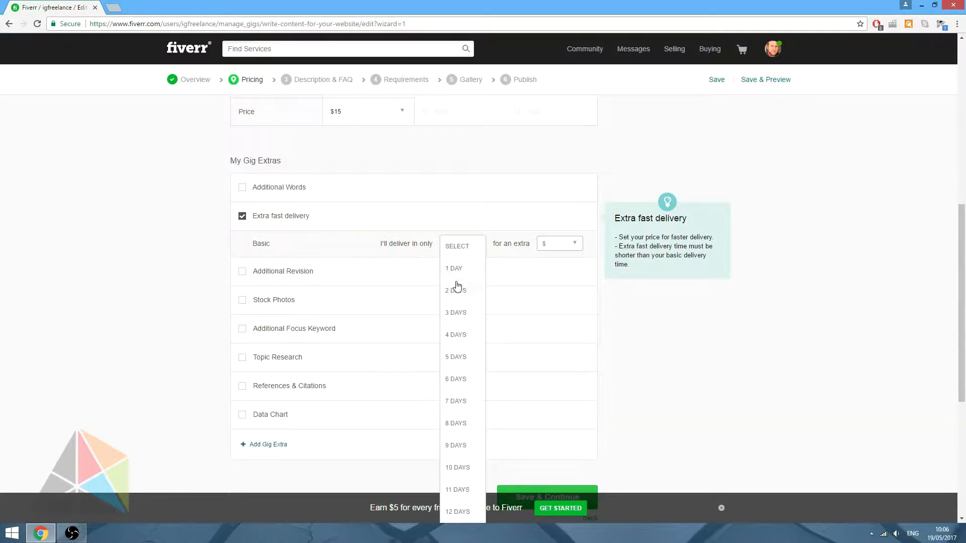
pyautogui.click(456, 276)
pyautogui.click(560, 248)
pyautogui.click(554, 315)
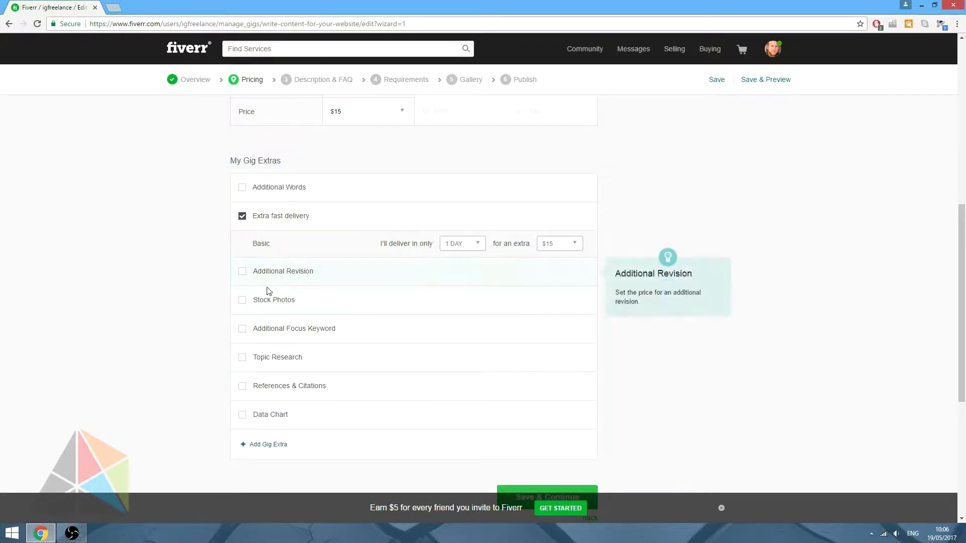
# - Draft a custom gig extra titled "I'll do X" with the description "enter your criteria here"
pyautogui.scroll(-4, 211, 341)
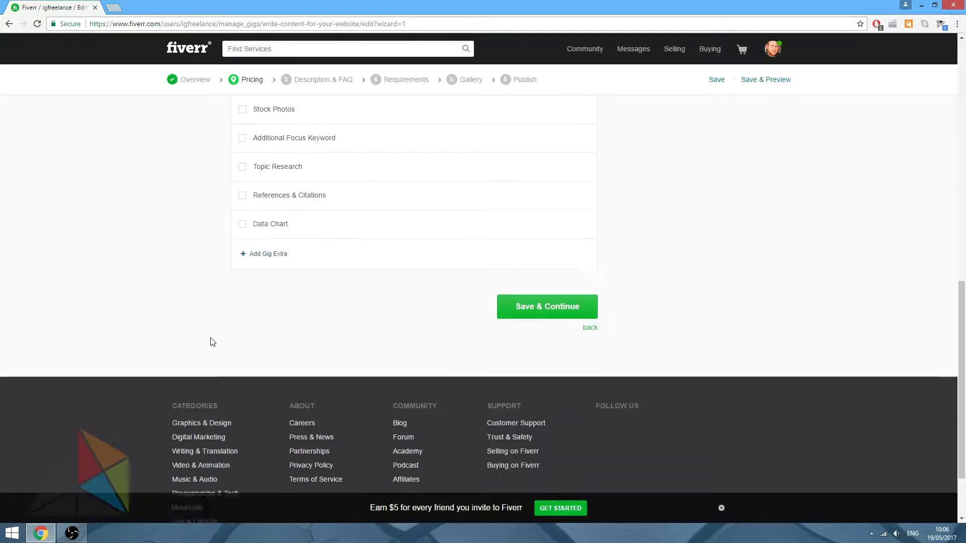
pyautogui.click(252, 244)
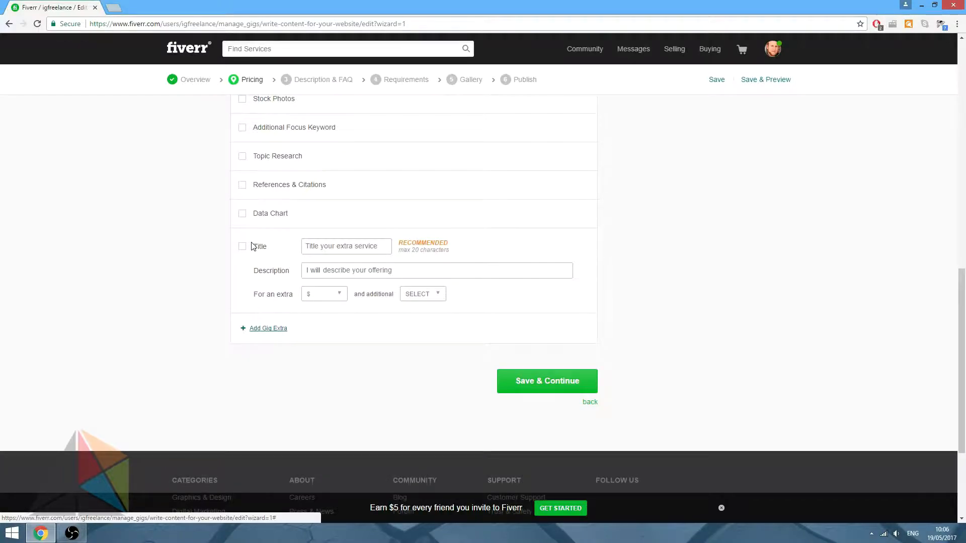
pyautogui.click(319, 243)
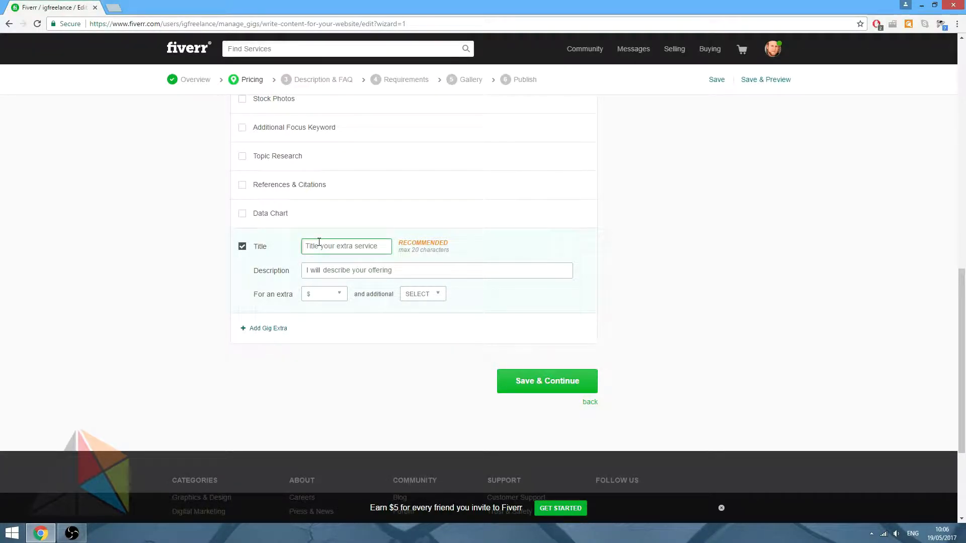
pyautogui.write("I'll do X")
pyautogui.click(345, 267)
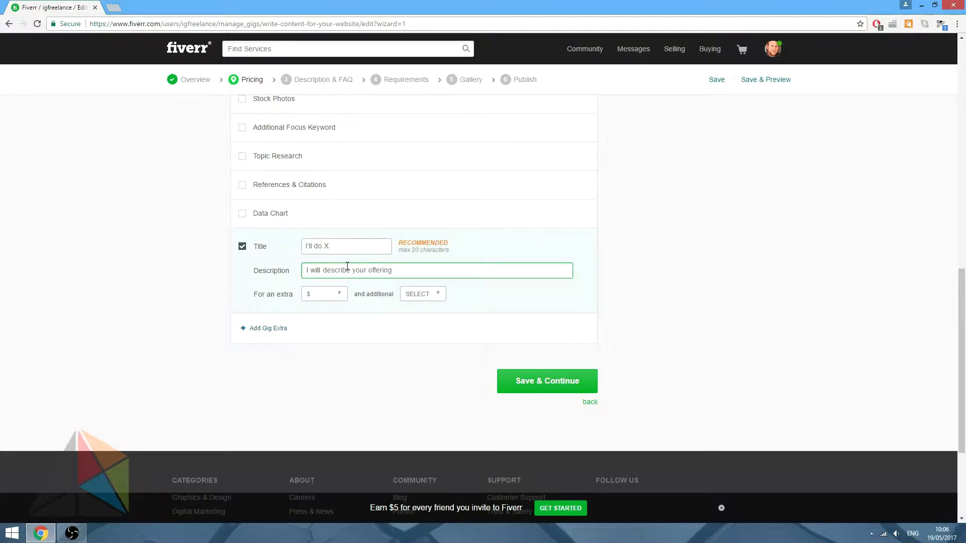
pyautogui.write('enter your criteria here')
# - Look through the price and additional-day options of the custom gig extra without choosing any
pyautogui.click(341, 293)
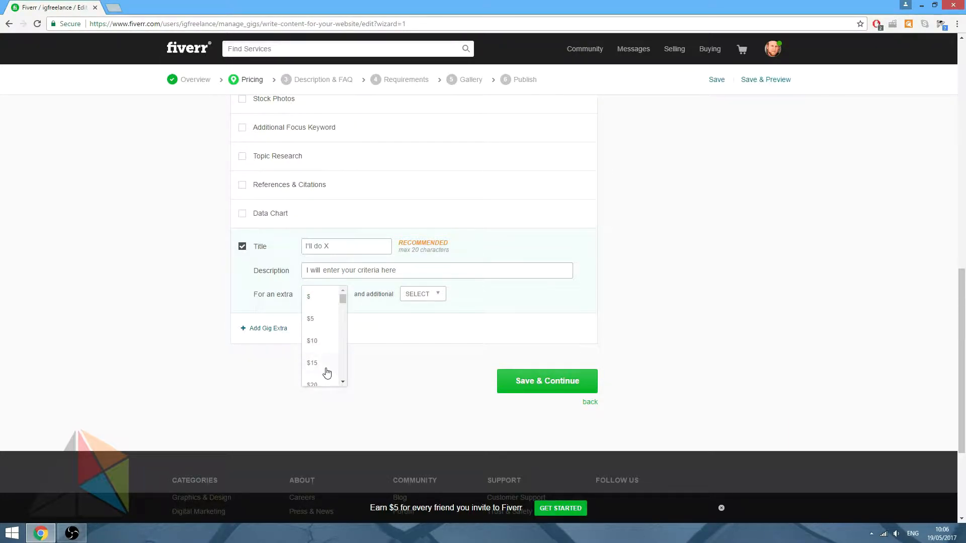
pyautogui.click(384, 326)
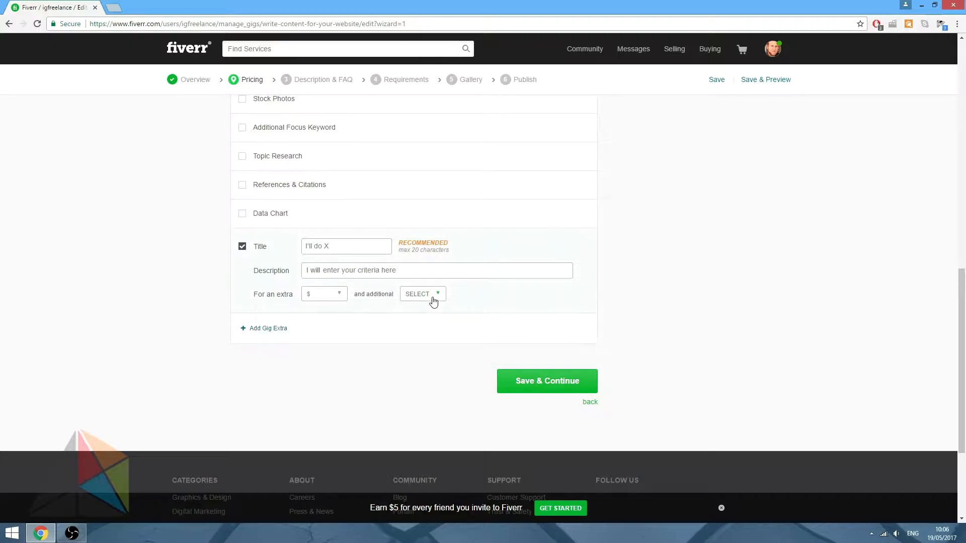
pyautogui.click(432, 300)
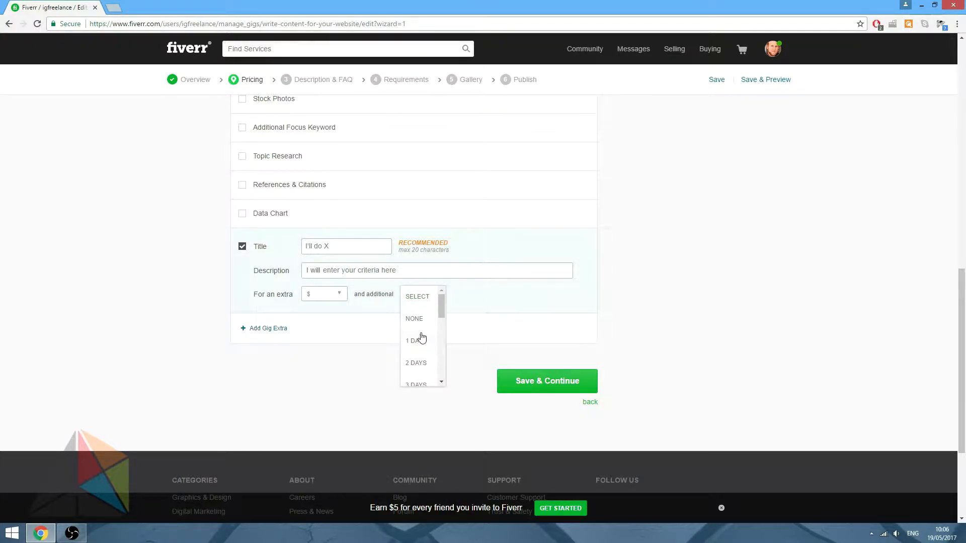
pyautogui.click(363, 314)
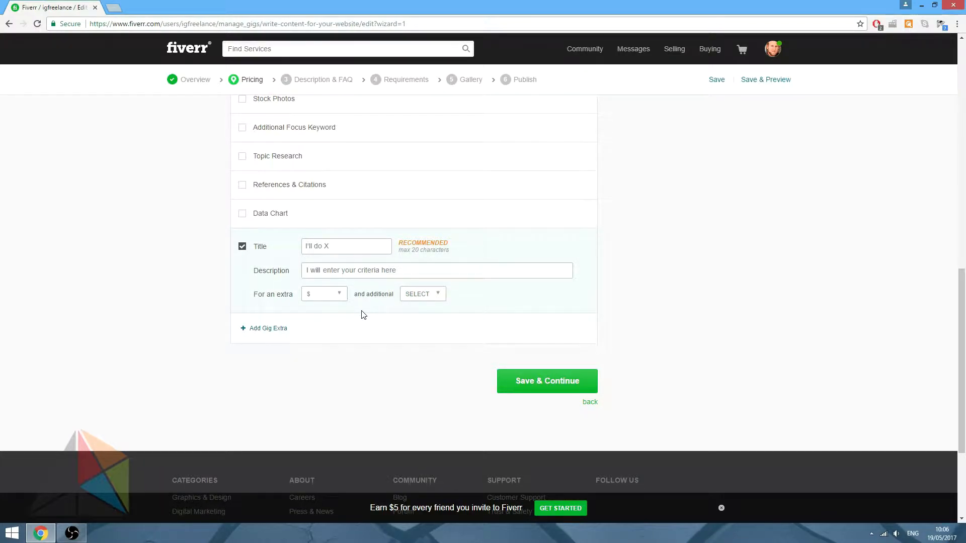
# - Deselect the custom gig extra, then save the pricing and continue to the description and FAQ
pyautogui.click(242, 247)
pyautogui.click(243, 249)
pyautogui.click(243, 249)
pyautogui.click(506, 373)
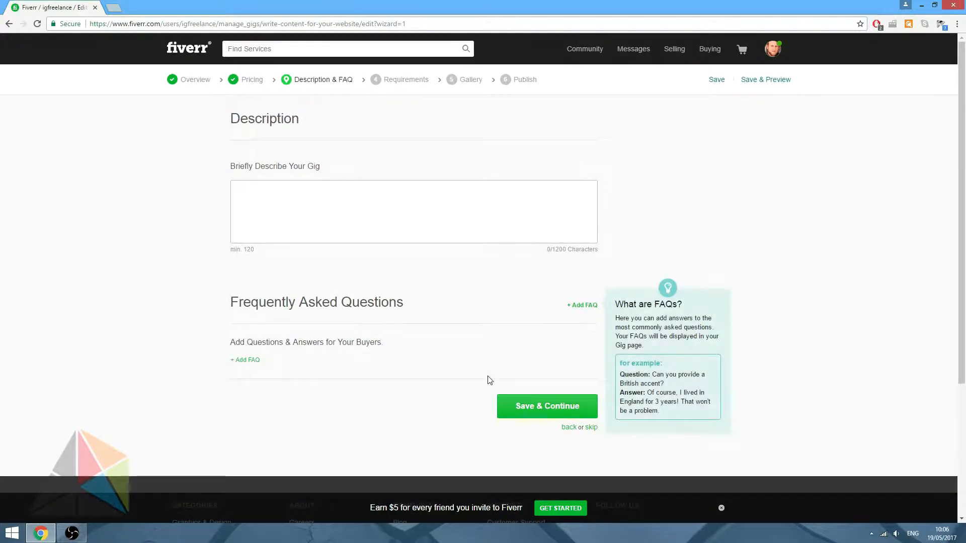
# - Describe the gig as "Here is where you describe your gig - it has to be at least 120 characters long, so take the time to think of something eye catching."
pyautogui.click(472, 233)
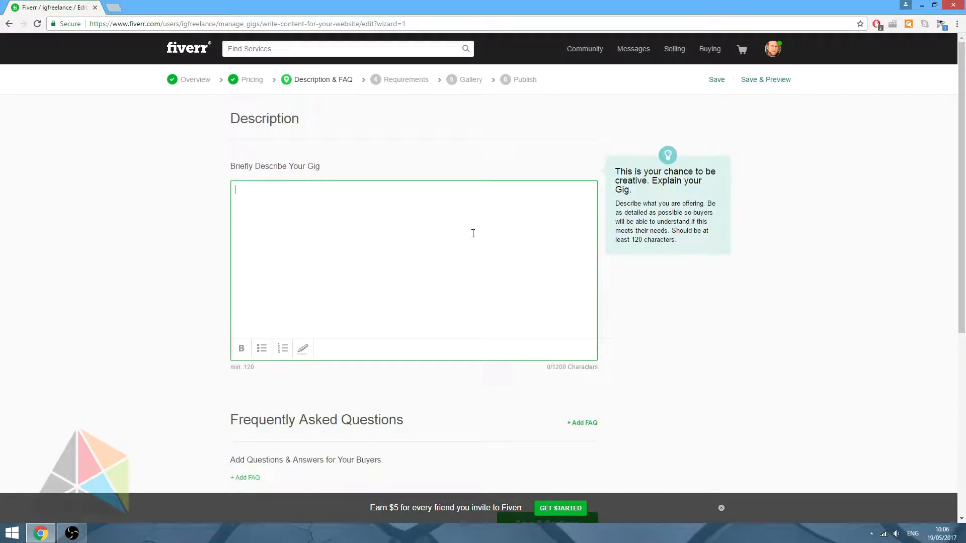
pyautogui.write('Here is where you describe your gig - it has to be at least 120 ')
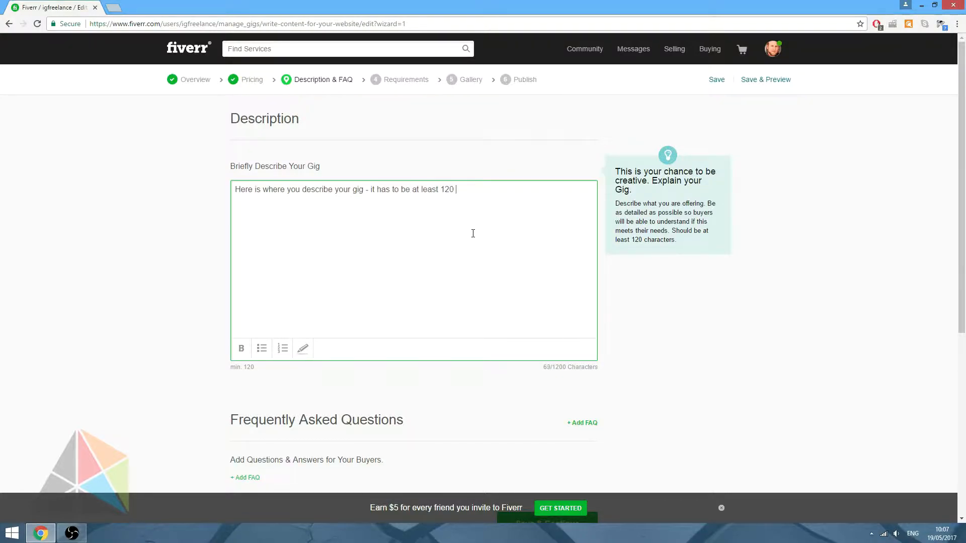
pyautogui.write('characters long, so take the time ')
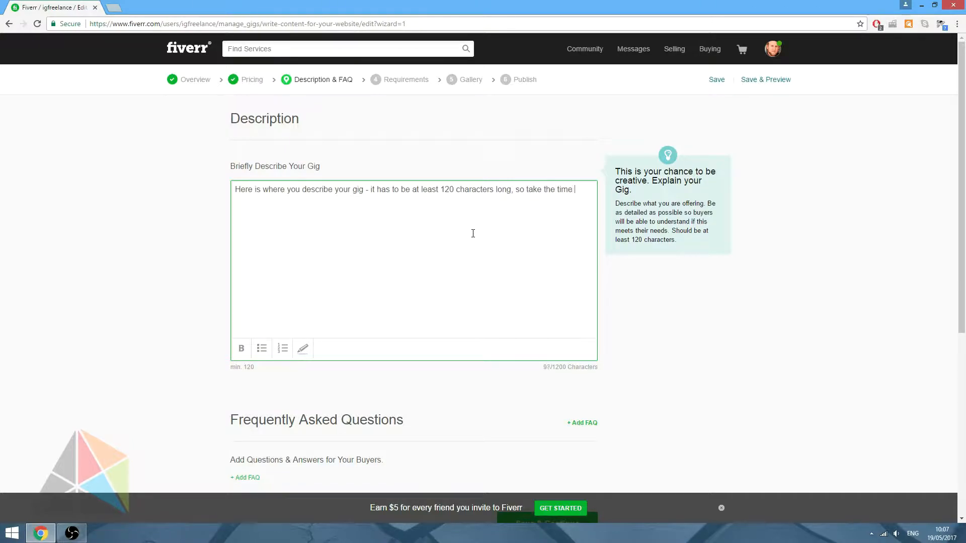
pyautogui.write('to think of something eye catching.')
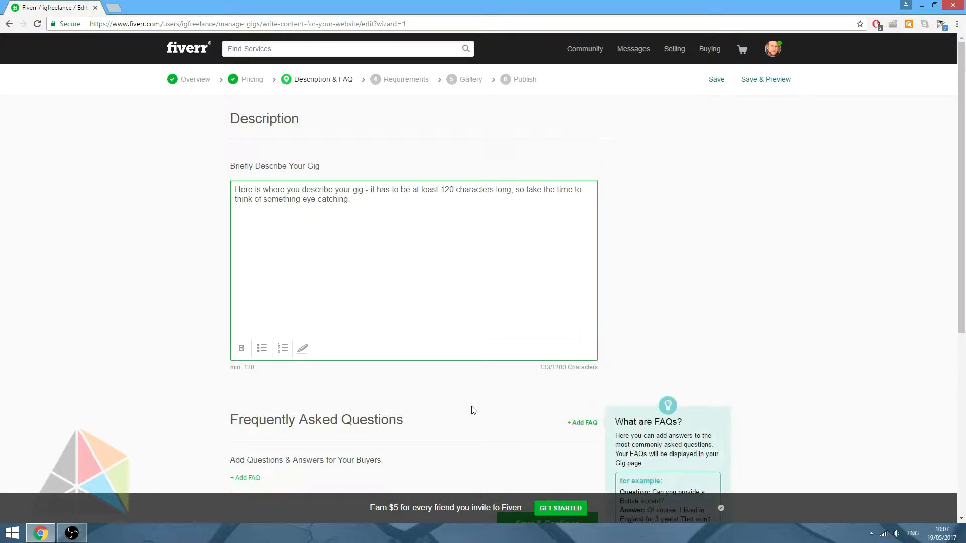
# - View the blank FAQ entry form without adding a question, then save the description and continue to the requirements
pyautogui.scroll(-2, 158, 348)
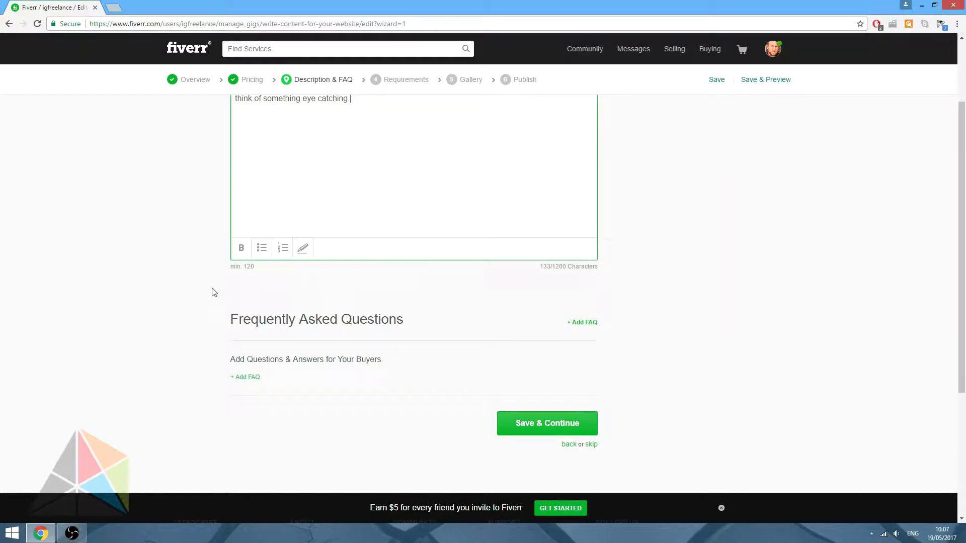
pyautogui.scroll(-3, 211, 291)
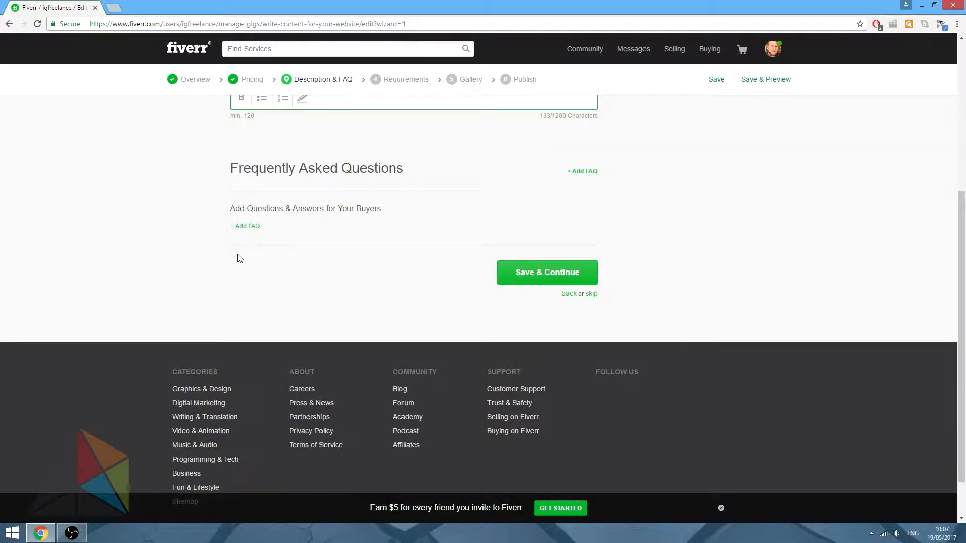
pyautogui.click(245, 226)
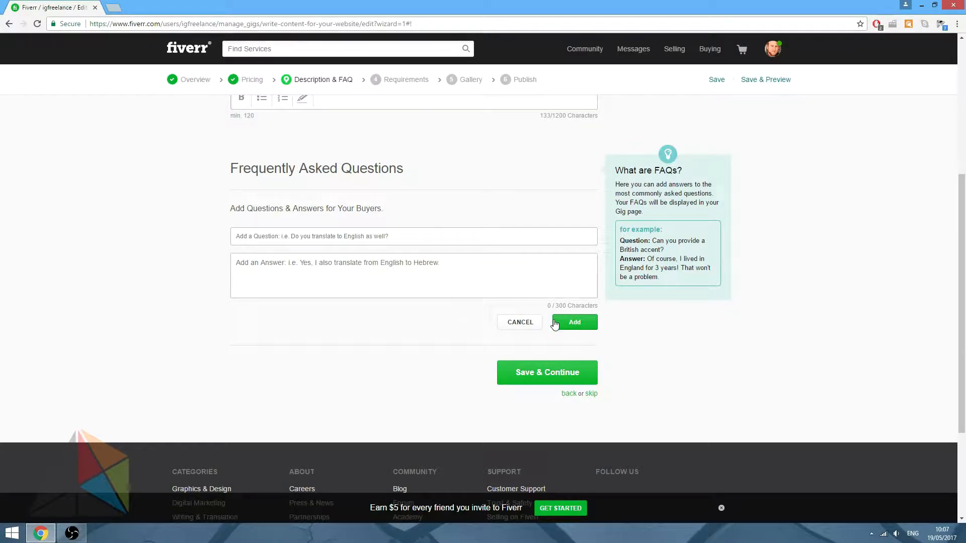
pyautogui.click(507, 327)
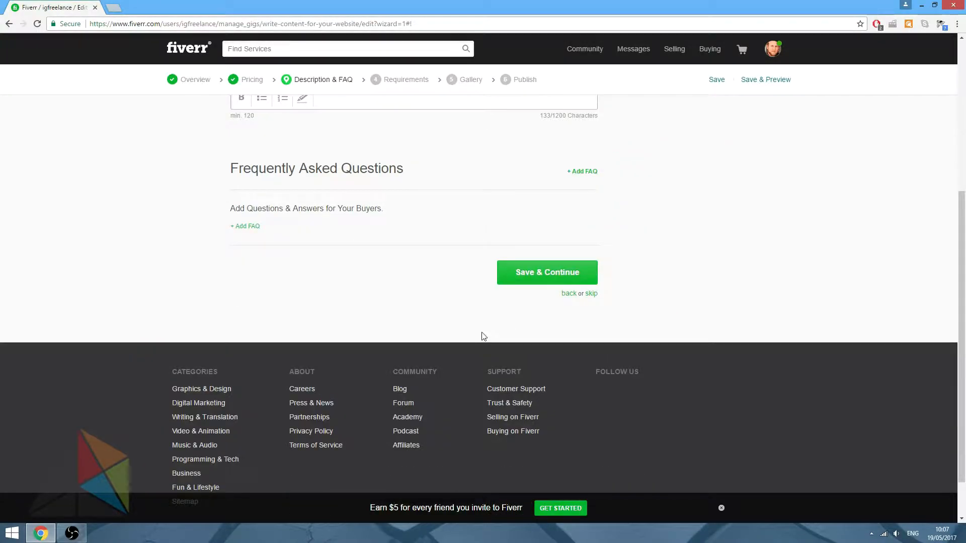
pyautogui.click(503, 280)
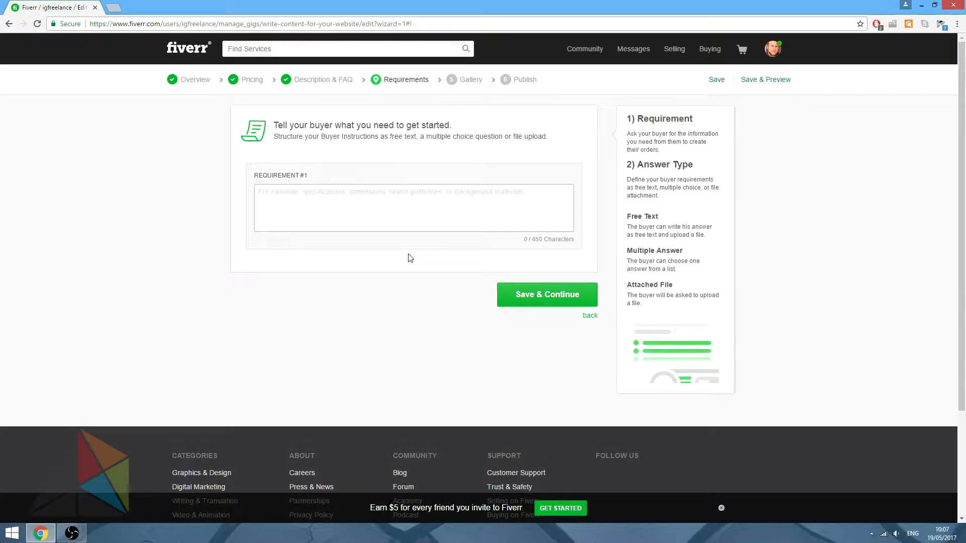
# - Write the first buyer requirement "What would you like me to write about?" and keep its answer mandatory
pyautogui.click(370, 216)
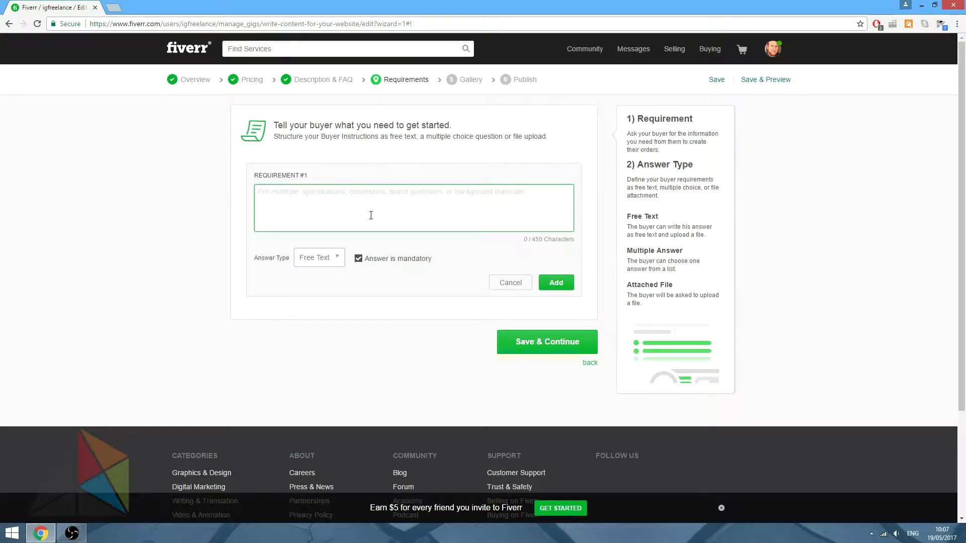
pyautogui.write('What')
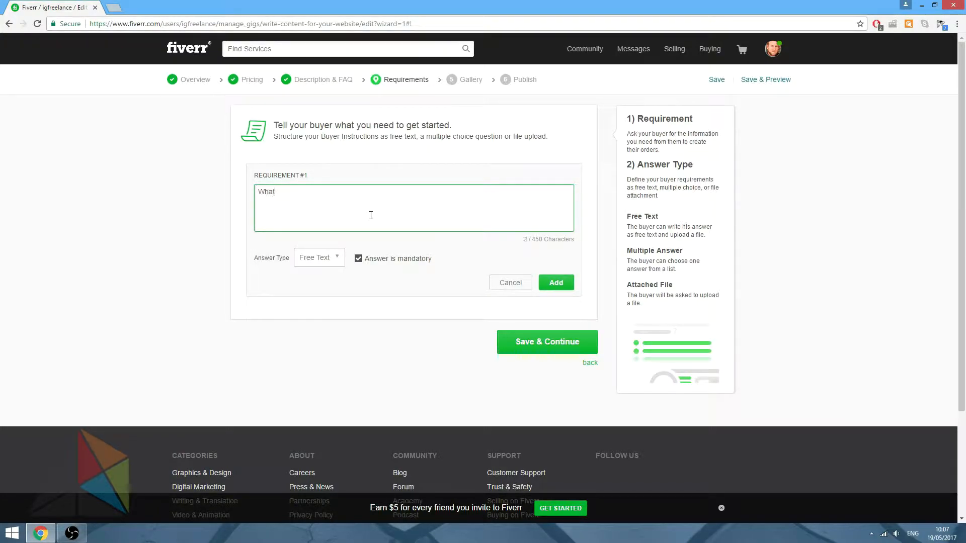
pyautogui.write(' would you like me to write about?')
pyautogui.click(357, 259)
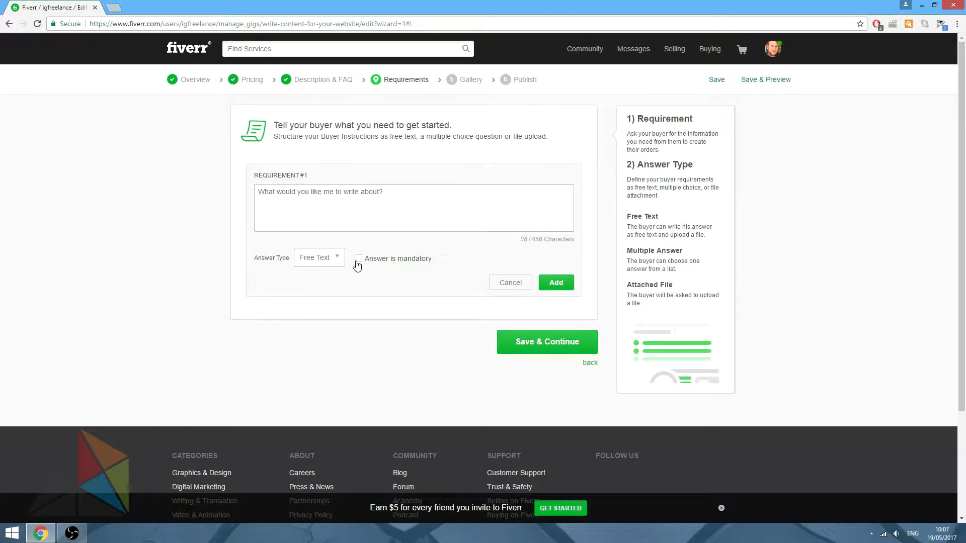
pyautogui.click(357, 259)
# - Try the Attached File and Multiple Answer types for the requirement, entering Dogs, Cats and Other as optional answers
pyautogui.click(340, 260)
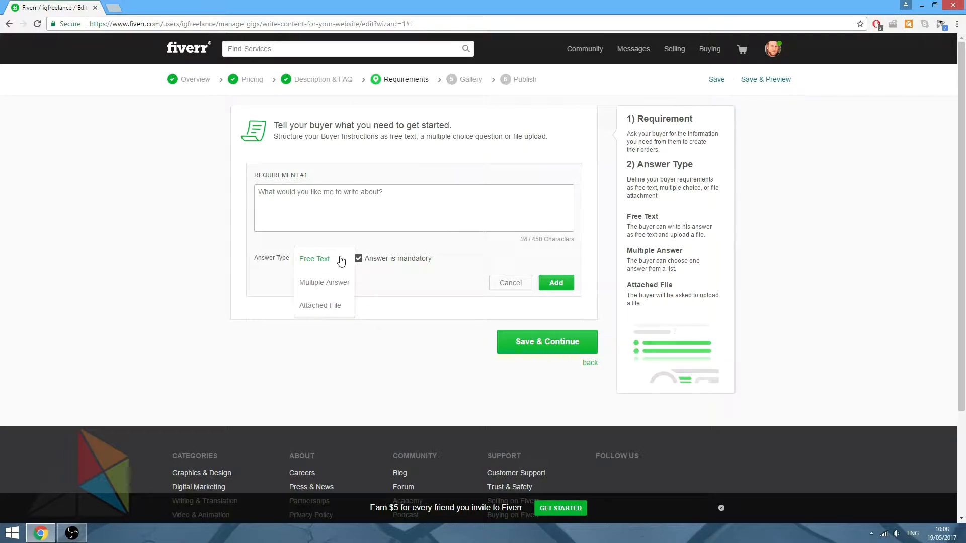
pyautogui.click(339, 311)
pyautogui.click(346, 262)
pyautogui.click(343, 283)
pyautogui.click(404, 194)
pyautogui.click(360, 285)
pyautogui.write('Dogs')
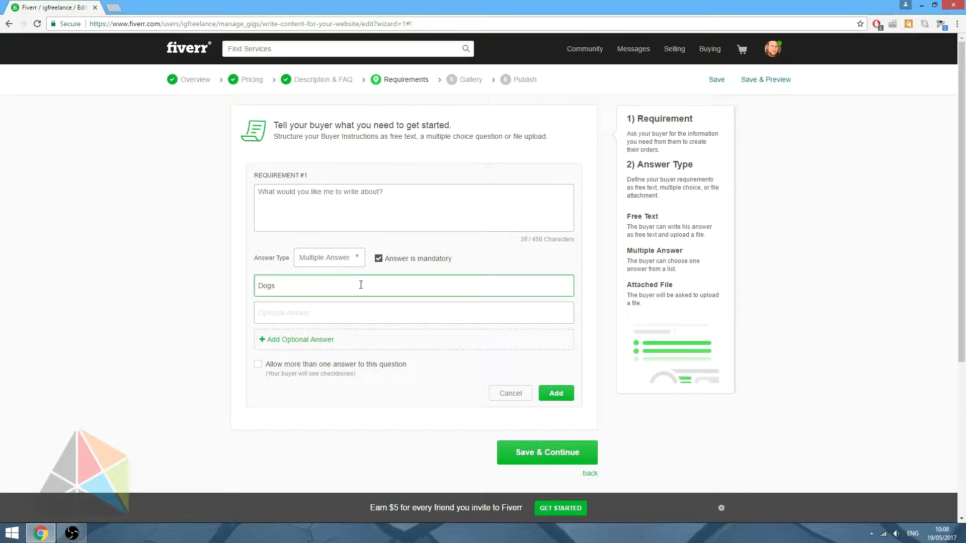
pyautogui.click(366, 316)
pyautogui.write('Cats')
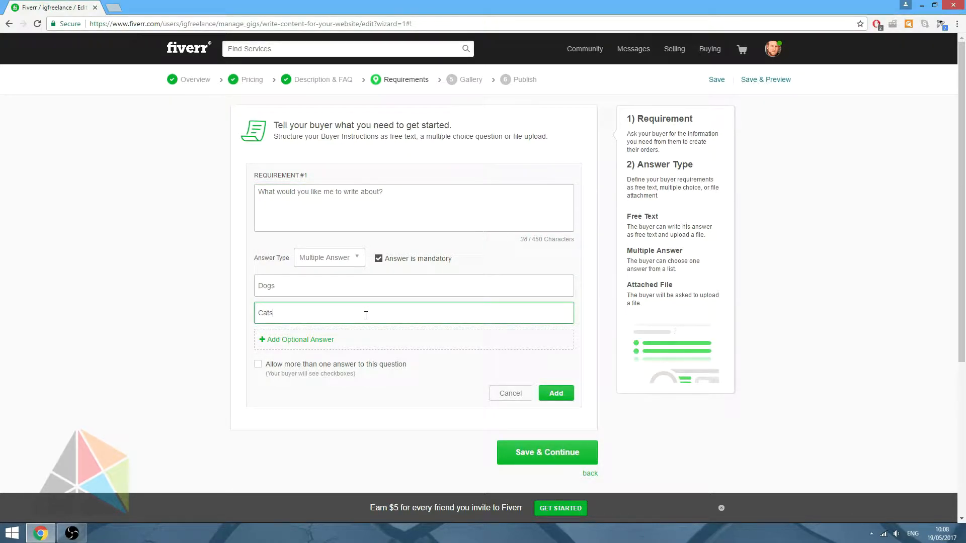
pyautogui.click(313, 340)
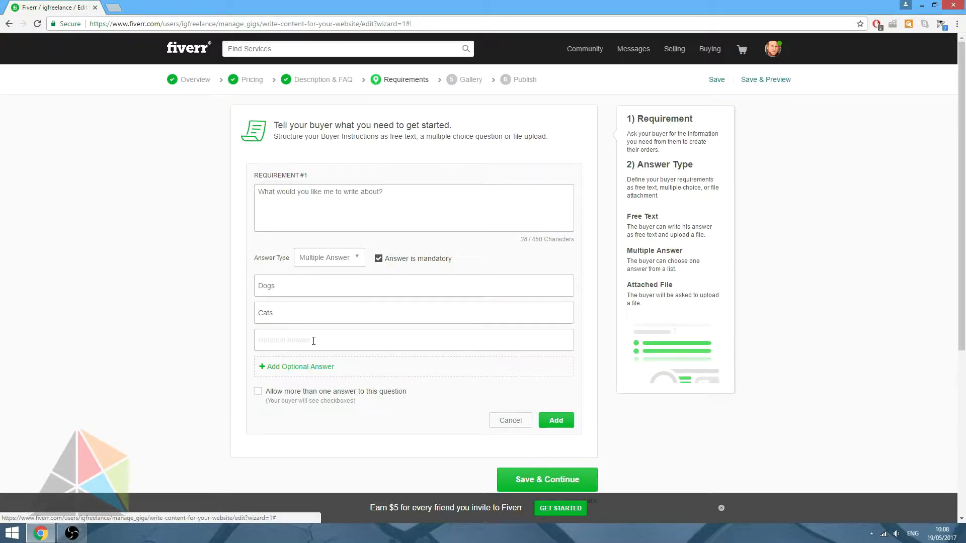
pyautogui.write('Other')
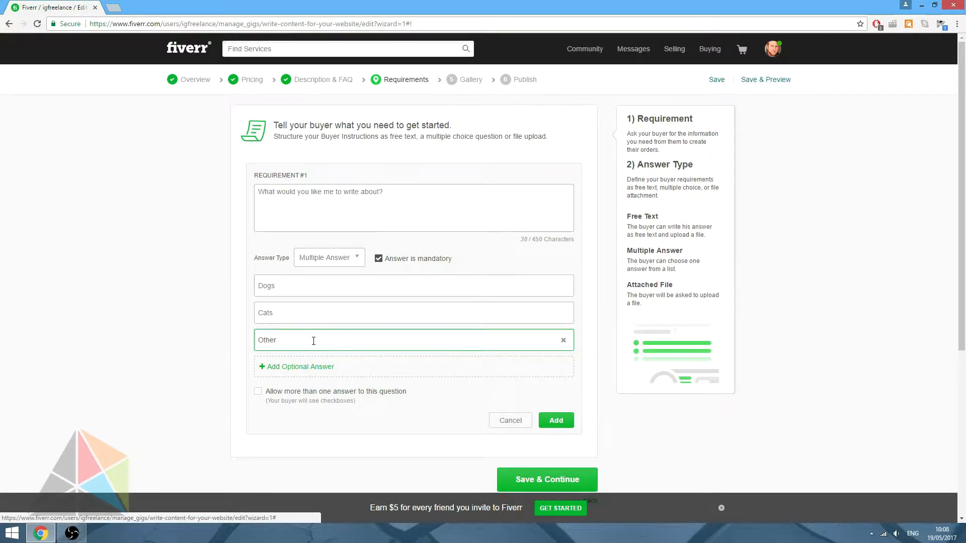
# - Add the requirement with Free Text as its answer type, then save and continue to the gallery
pyautogui.click(350, 261)
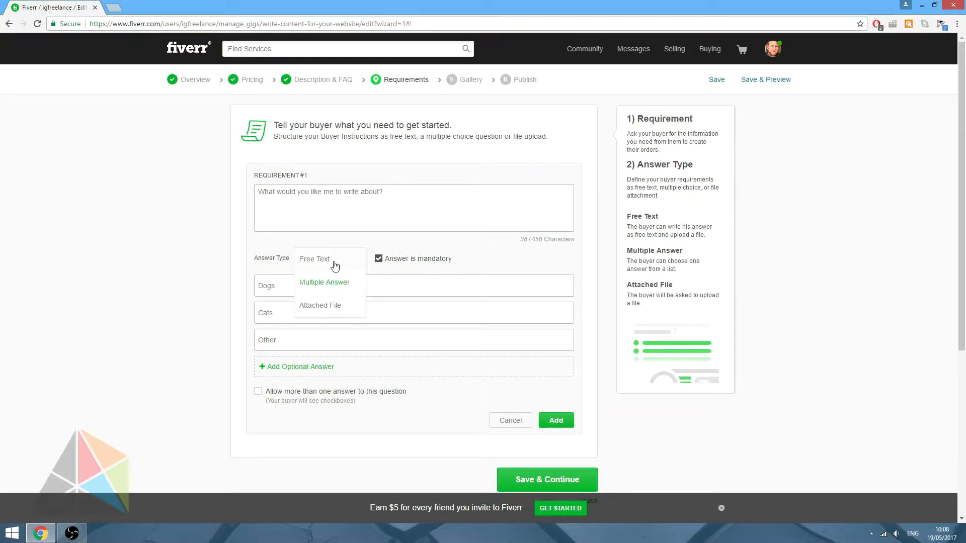
pyautogui.click(335, 261)
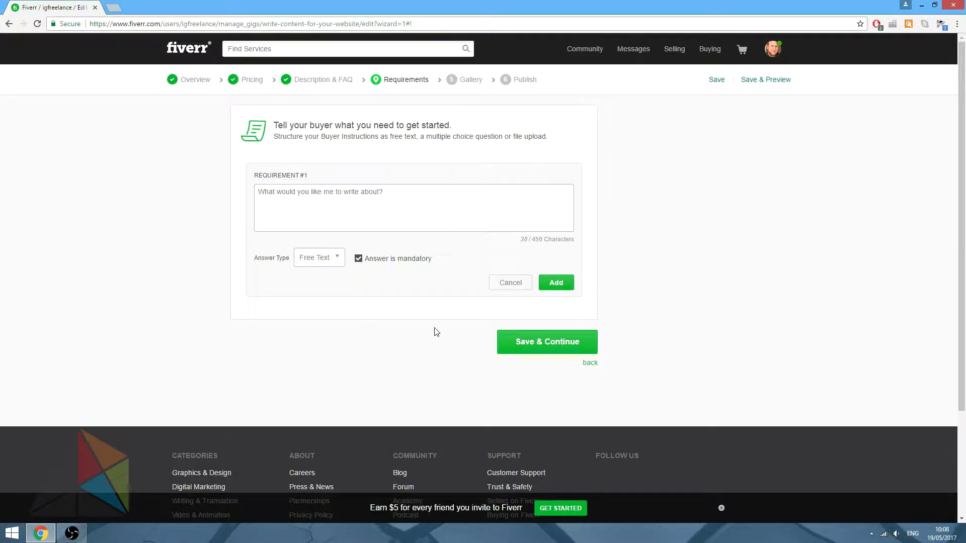
pyautogui.click(543, 284)
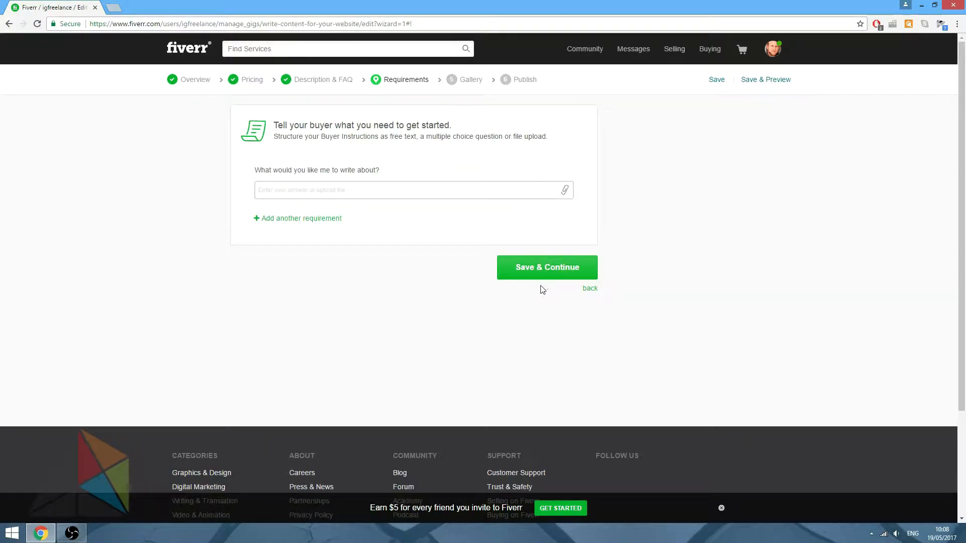
pyautogui.click(506, 274)
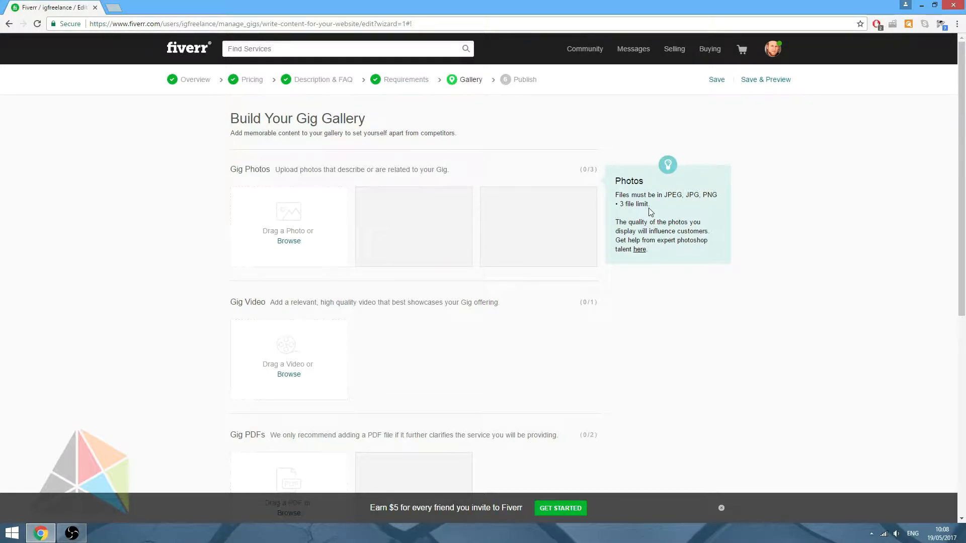
# - Review the gig video and PDF guidance without uploading files, then save the gallery and continue to publishing
pyautogui.moveTo(248, 314)
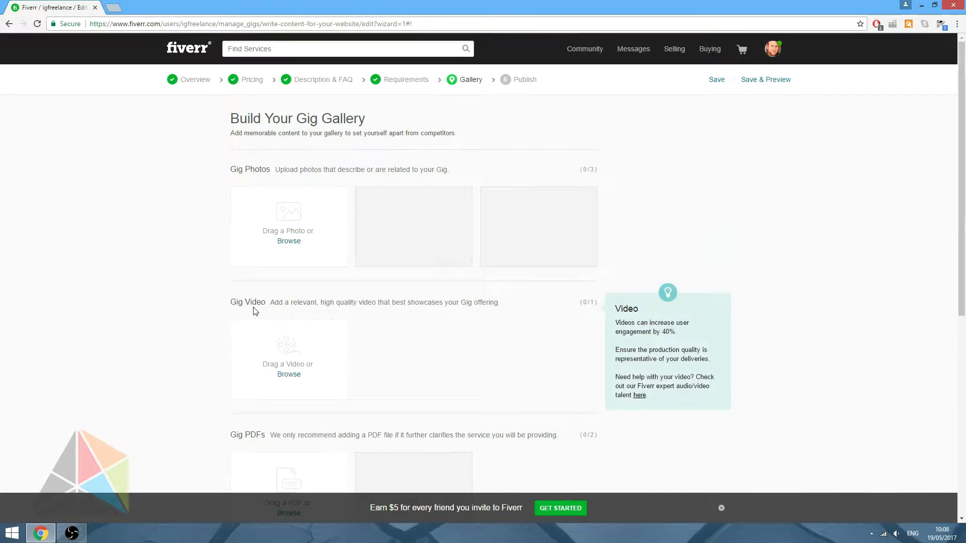
pyautogui.scroll(-5, 222, 317)
pyautogui.moveTo(246, 196)
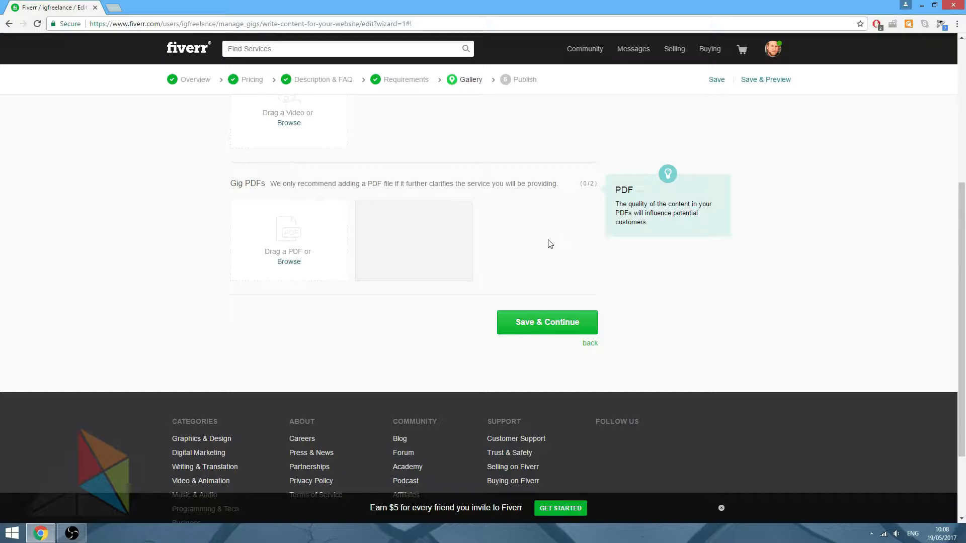
pyautogui.click(509, 323)
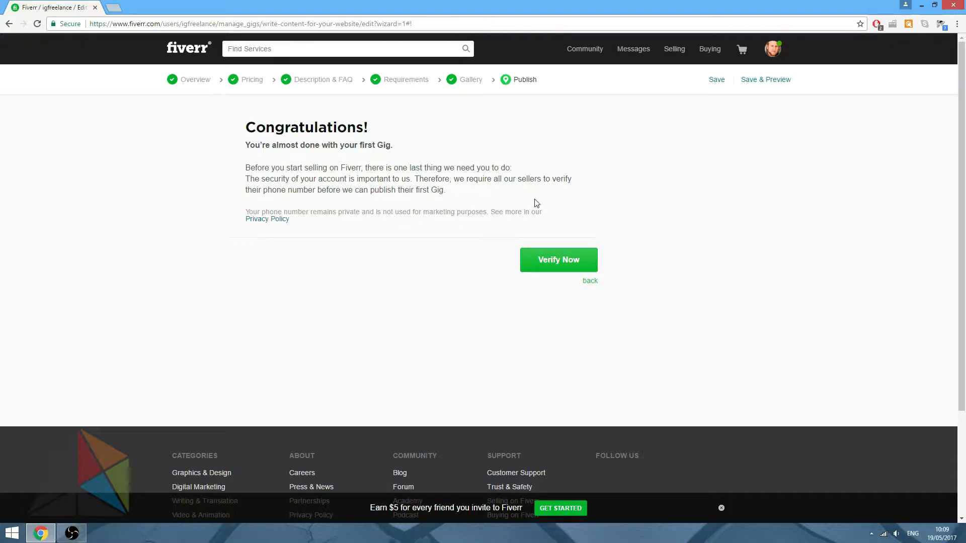
# - Start the seller phone verification, then publish the gig and finish the gig setup
pyautogui.click(526, 261)
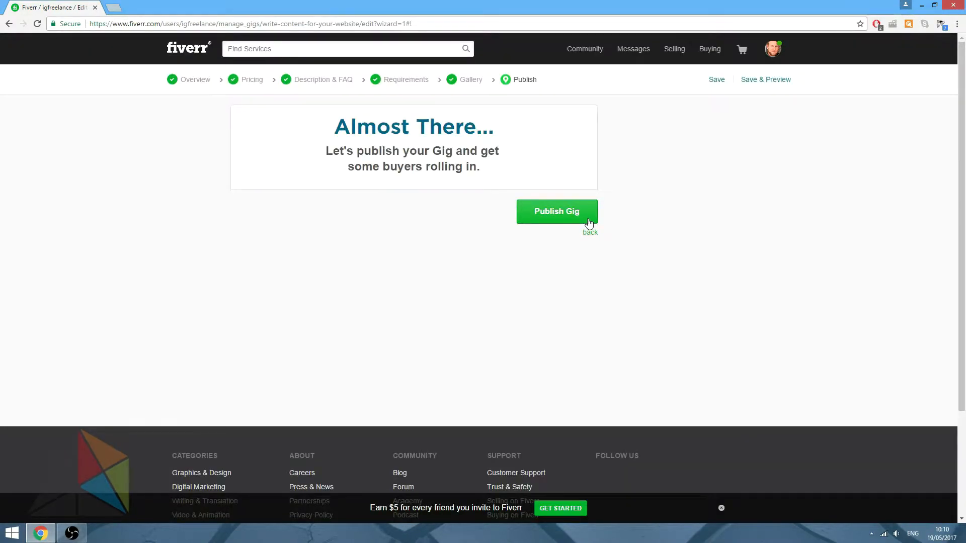
pyautogui.click(588, 222)
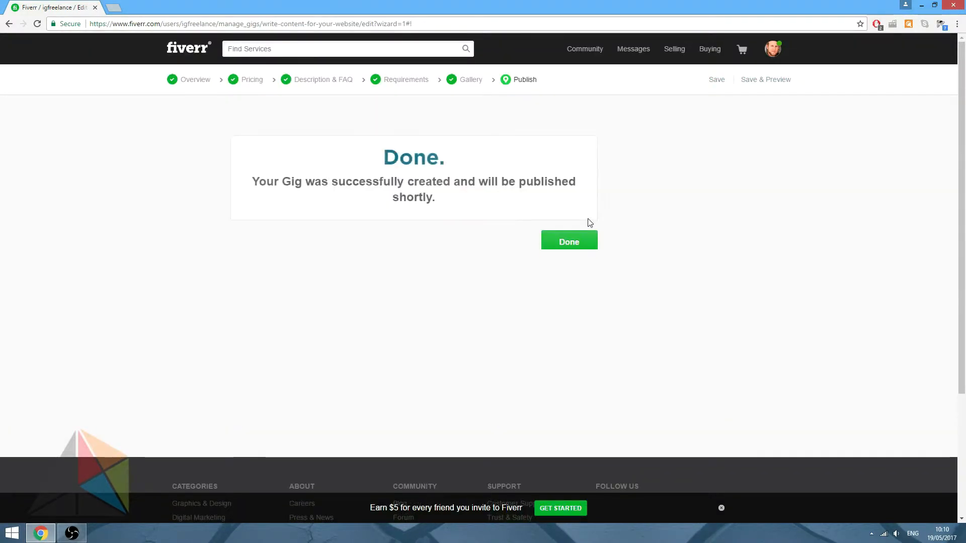
pyautogui.click(583, 246)
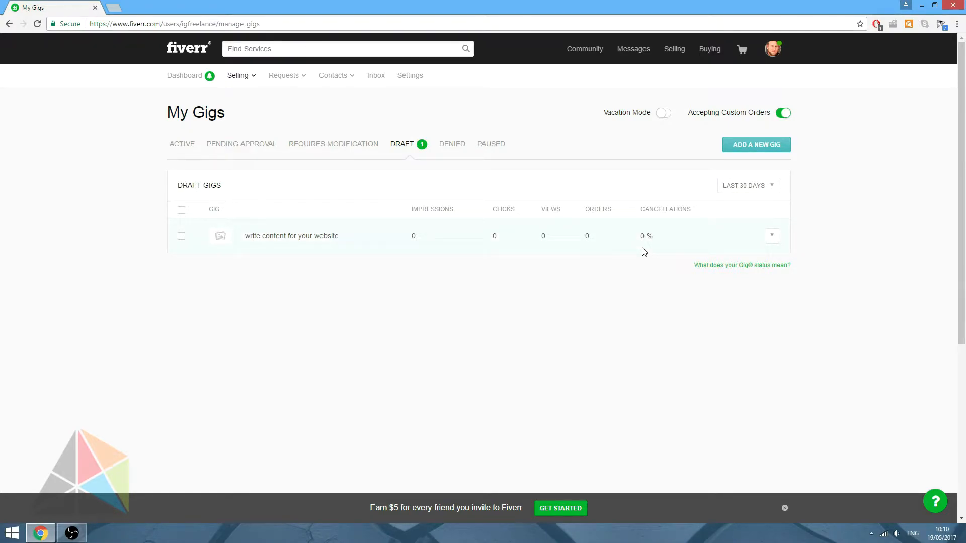
# - Examine the statistics period choices and the available actions for the draft "write content for your website" gig
pyautogui.click(777, 191)
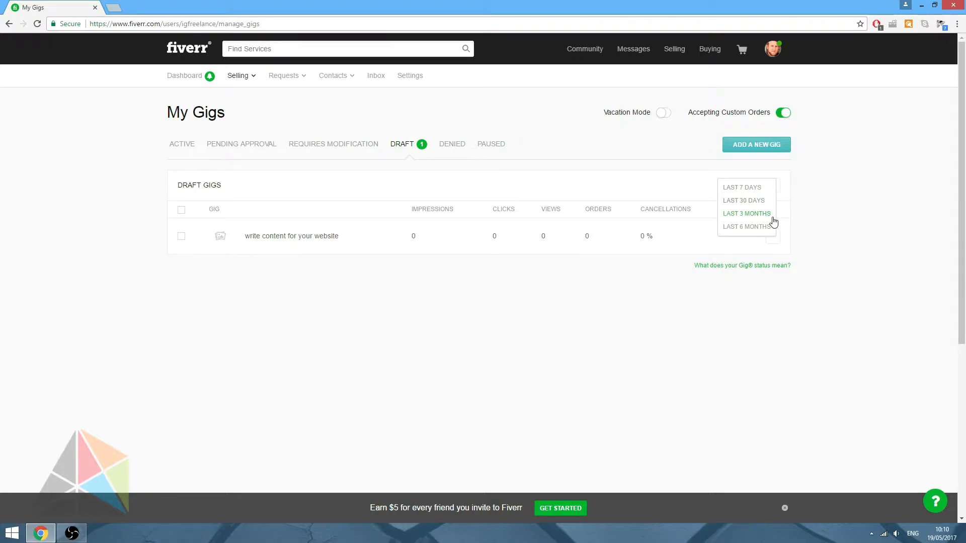
pyautogui.click(773, 239)
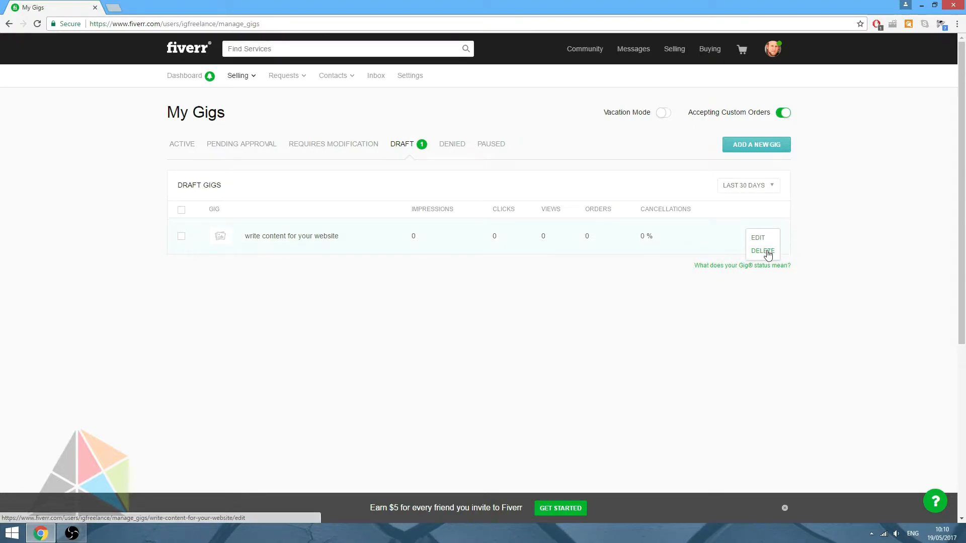
pyautogui.click(816, 201)
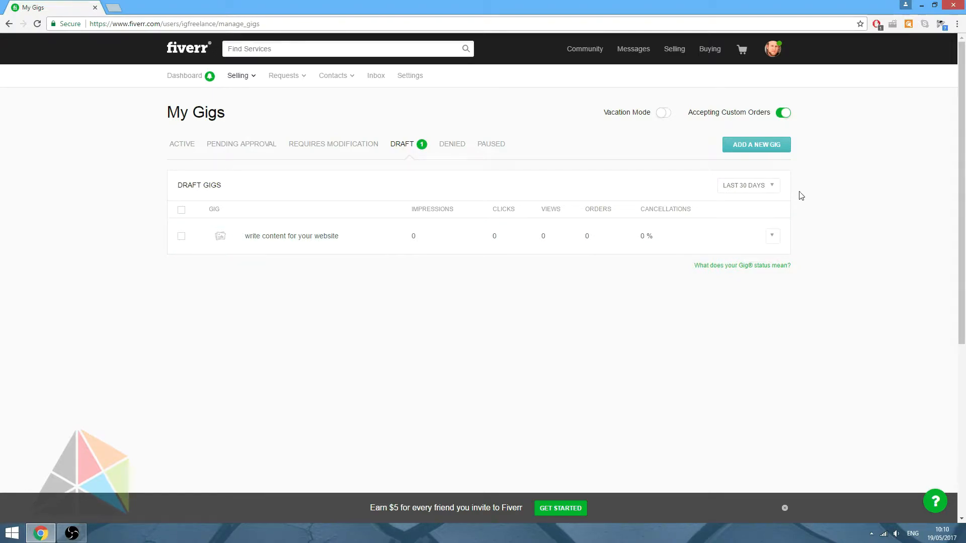
# - Examine the away reason and duration choices for vacation mode, then close the dialog without activating it
pyautogui.click(663, 118)
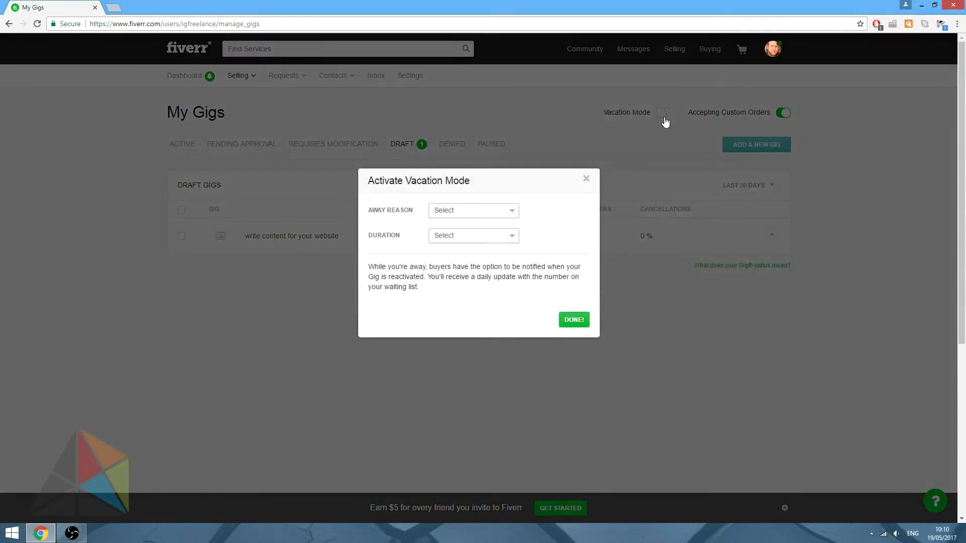
pyautogui.click(516, 211)
pyautogui.click(550, 219)
pyautogui.click(511, 235)
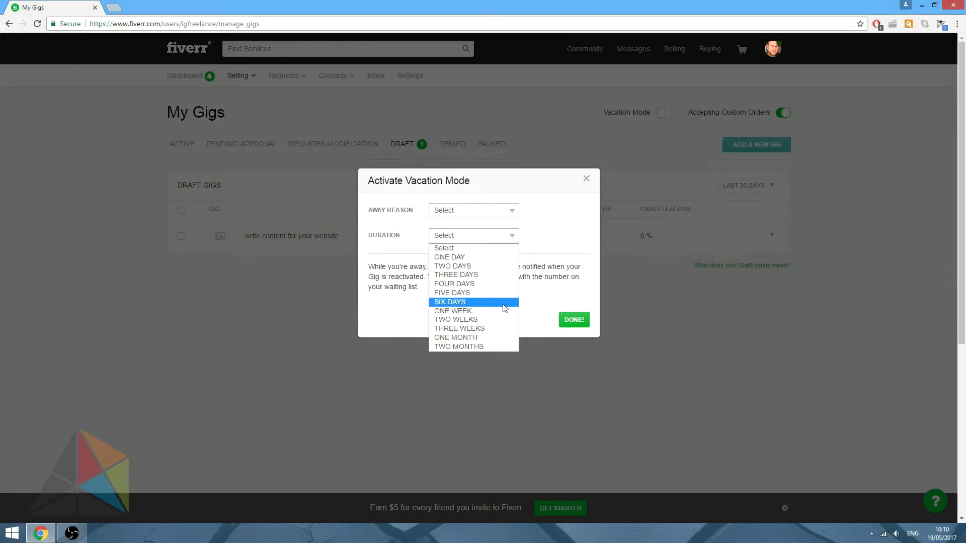
pyautogui.click(548, 283)
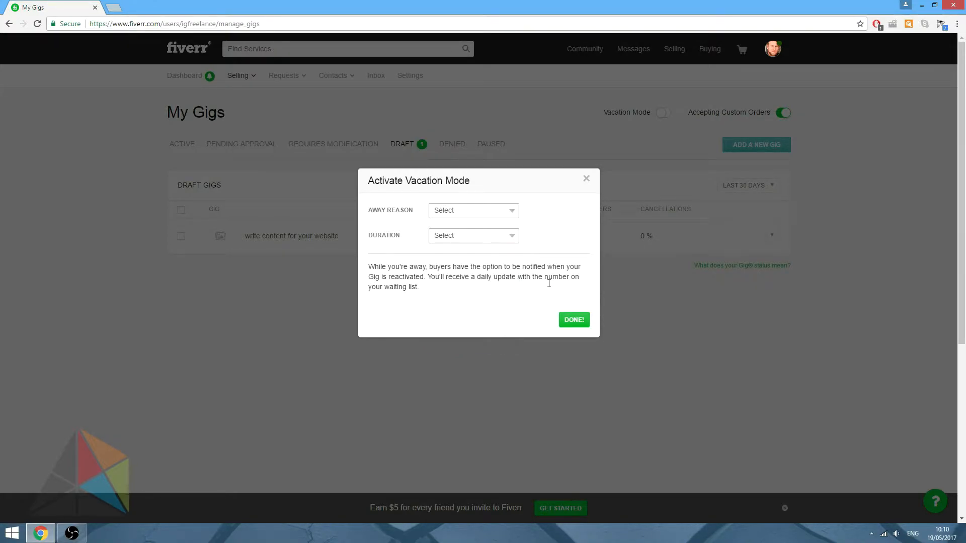
pyautogui.click(586, 178)
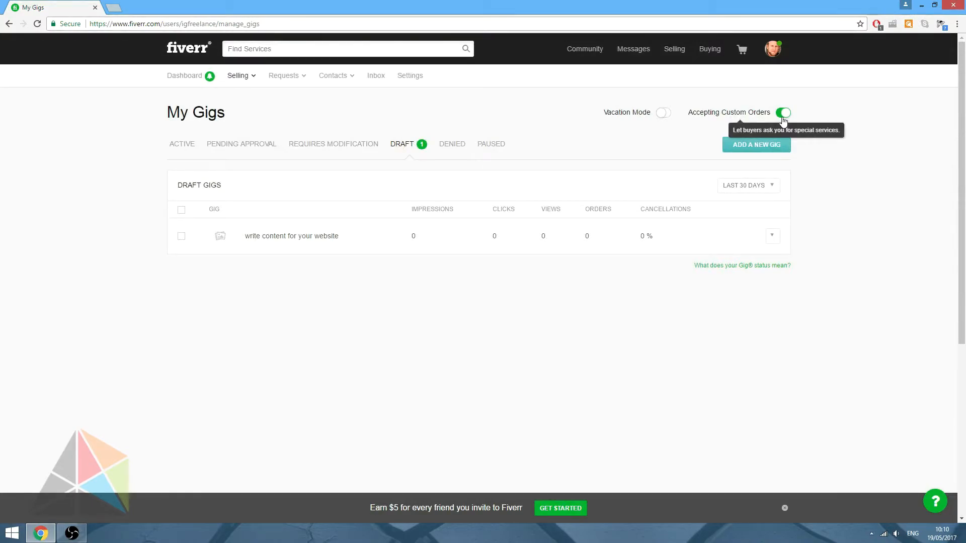
# - Turn the Accepting Custom Orders setting off and back on
pyautogui.click(783, 116)
pyautogui.click(783, 116)
# - Open the seller Analytics page and dismiss the New Seller Analytics introduction
pyautogui.moveTo(248, 87)
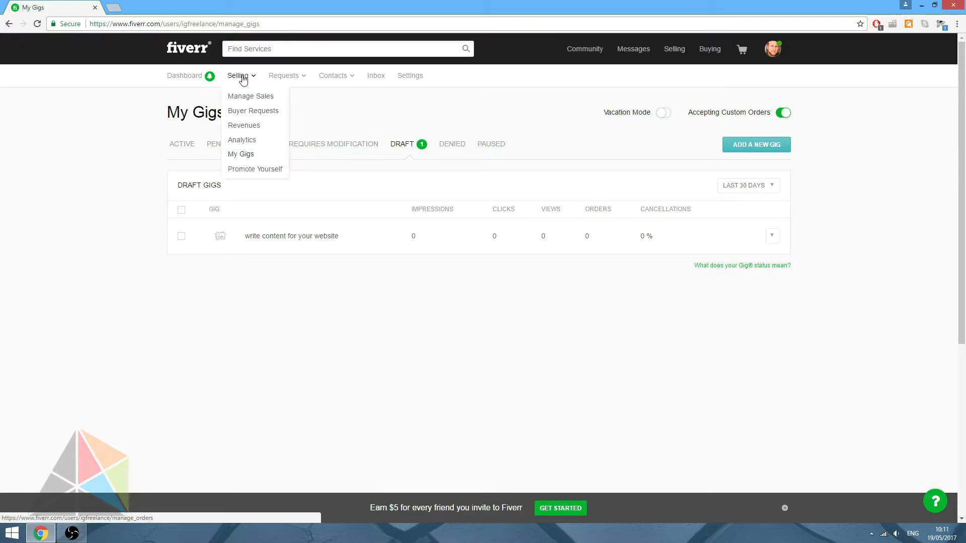
pyautogui.click(248, 142)
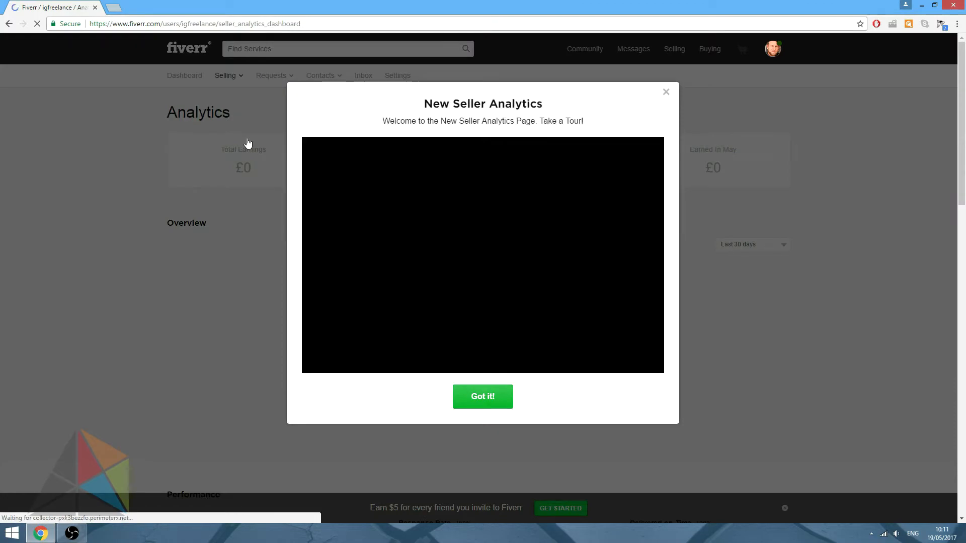
pyautogui.click(665, 93)
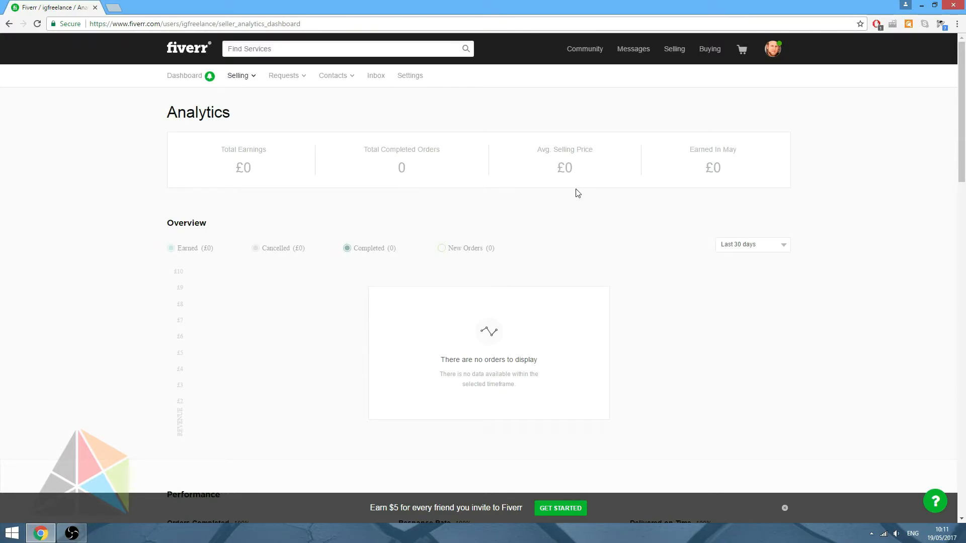
# - Examine the Analytics overview chart and its available time period choices without changing the period
pyautogui.scroll(-1, 679, 275)
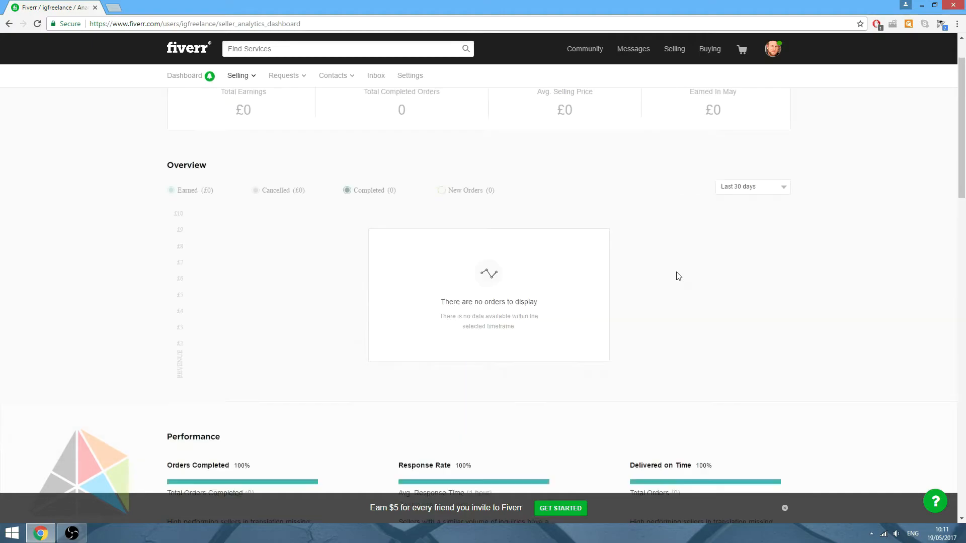
pyautogui.scroll(-1, 678, 275)
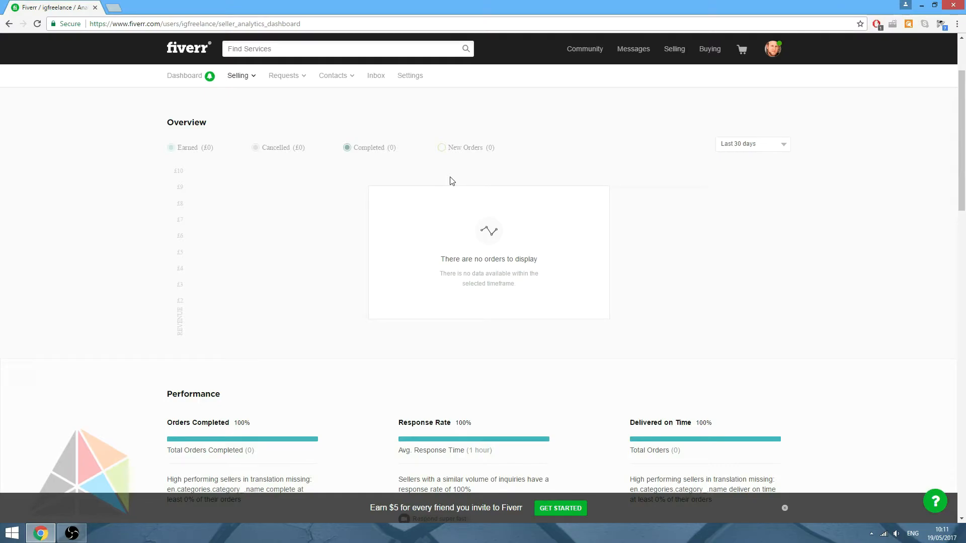
pyautogui.click(779, 150)
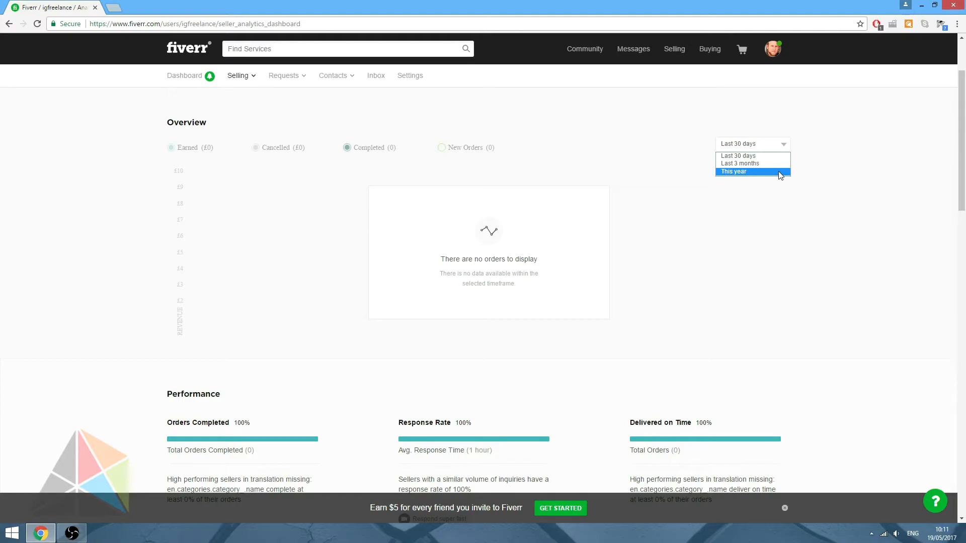
pyautogui.click(785, 217)
# - Examine the Performance section and the explanations for Orders Completed, Response Rate and Delivered on Time
pyautogui.scroll(-1, 787, 221)
pyautogui.scroll(-4, 787, 221)
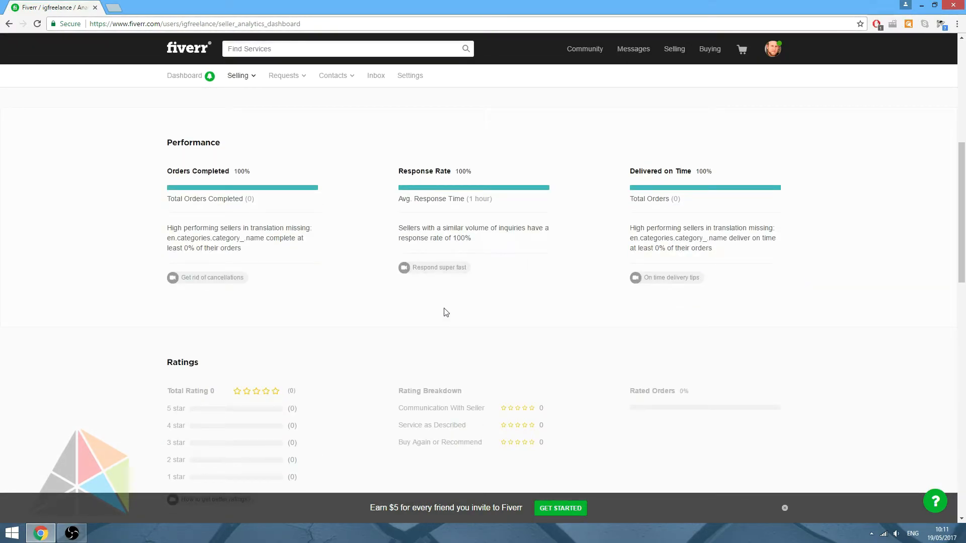
pyautogui.moveTo(302, 208)
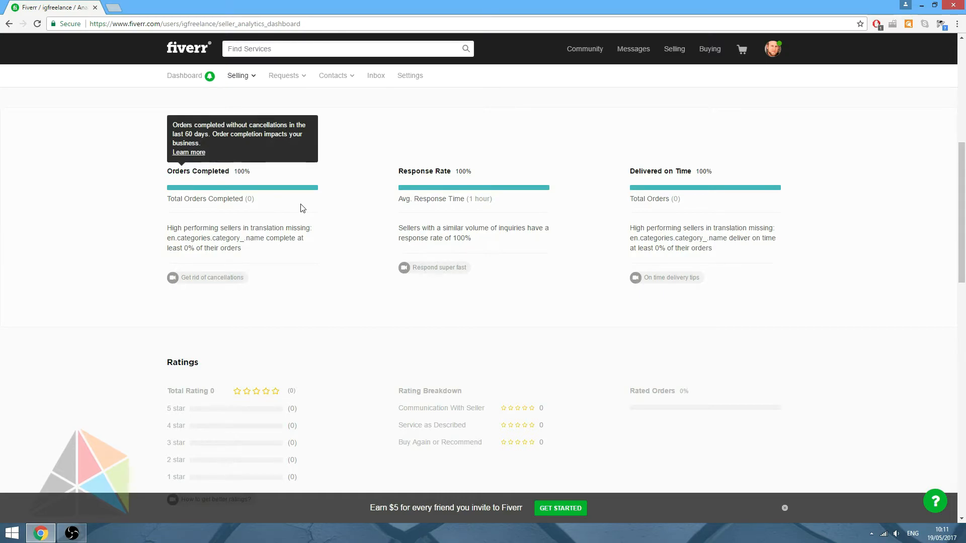
pyautogui.moveTo(420, 209)
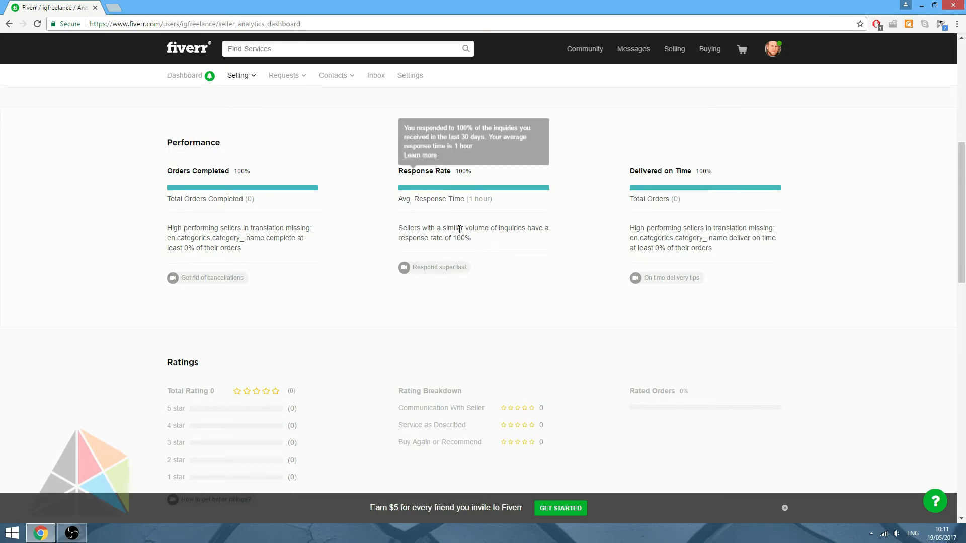
pyautogui.moveTo(659, 213)
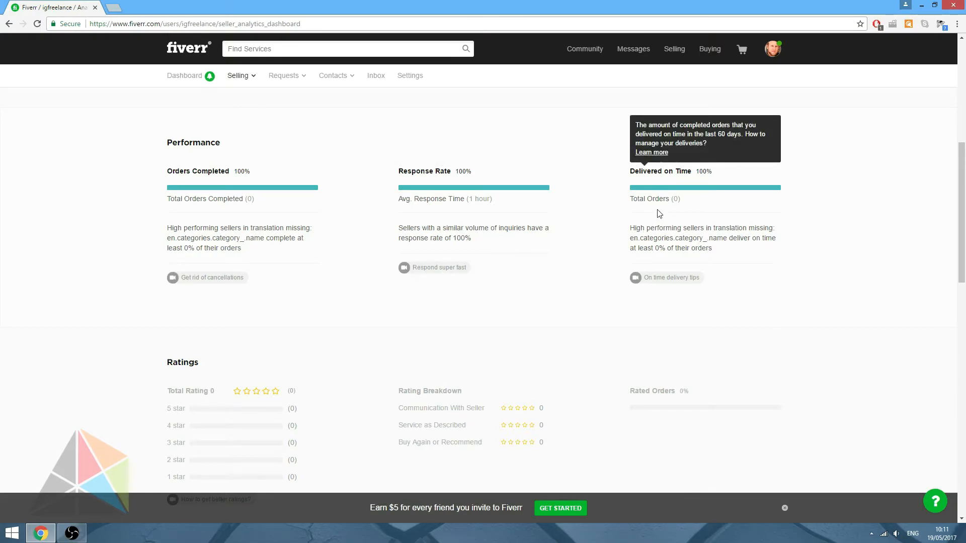
# - Review the Ratings, Your Seller Level and World Domination sections, then return toward the start of the Analytics page
pyautogui.scroll(-3, 571, 276)
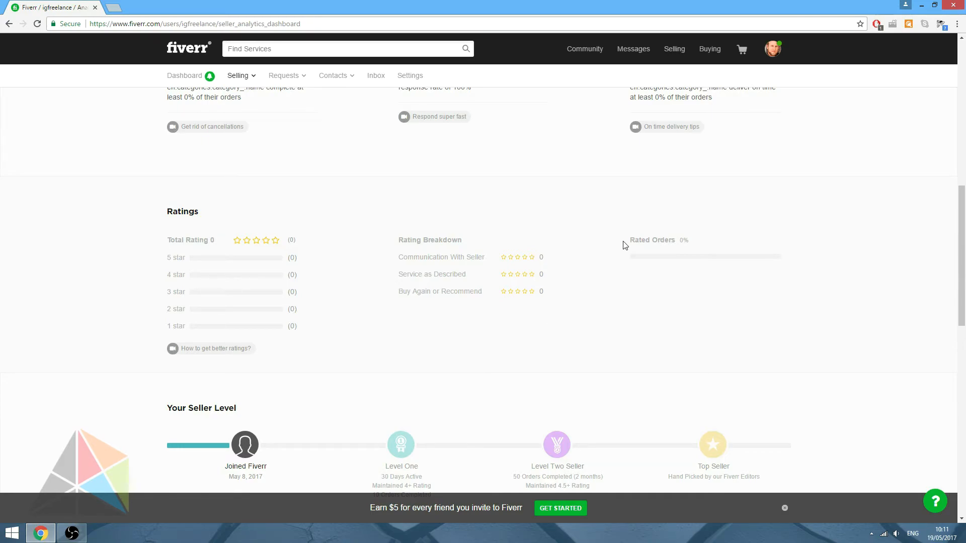
pyautogui.scroll(-4, 625, 245)
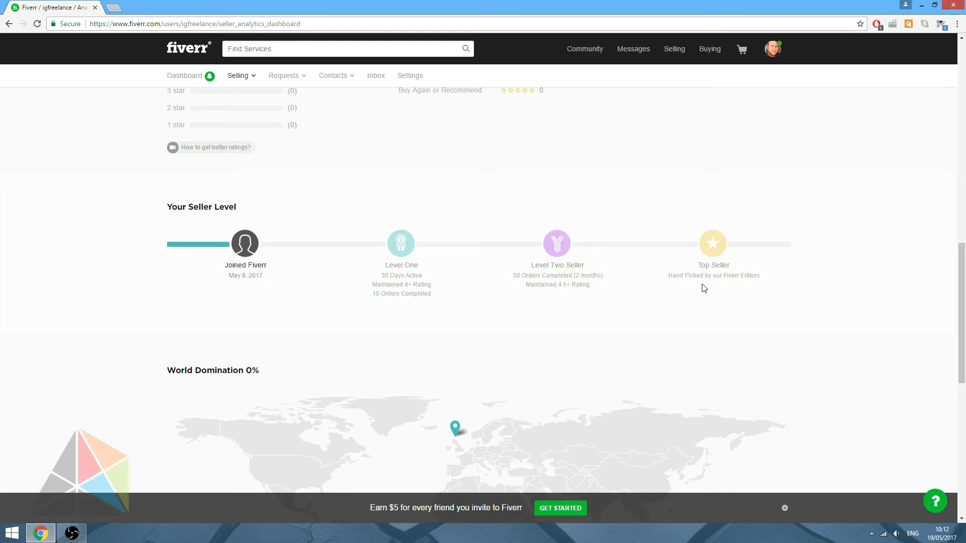
pyautogui.scroll(-4, 704, 288)
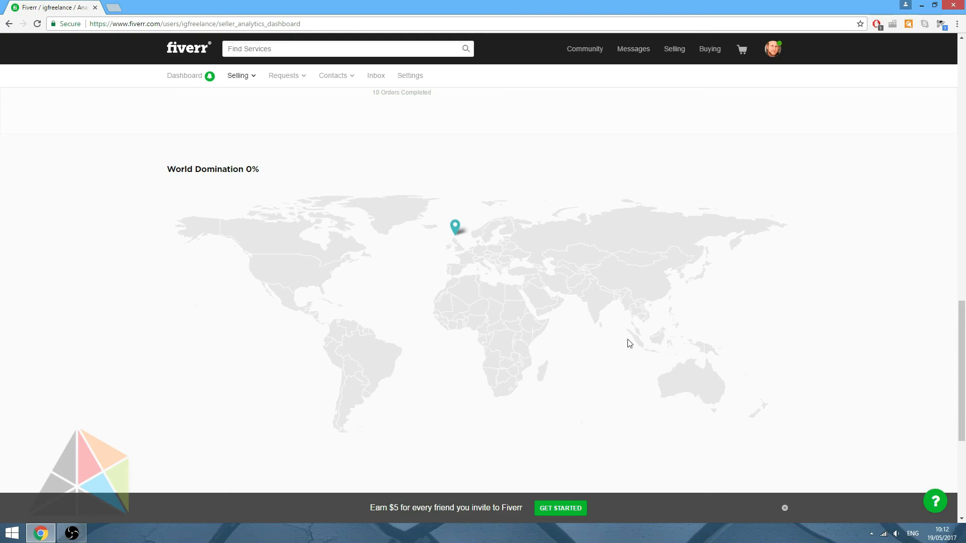
pyautogui.scroll(15, 628, 343)
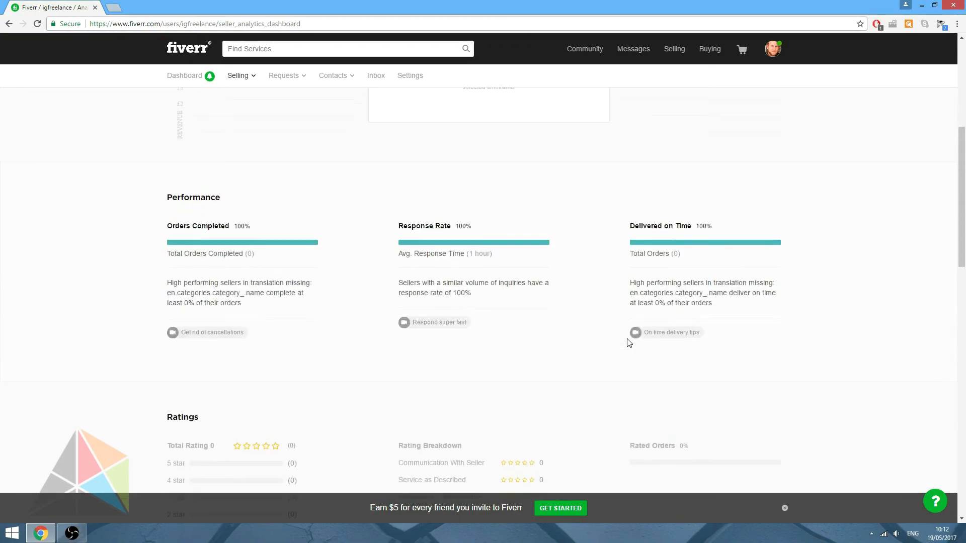